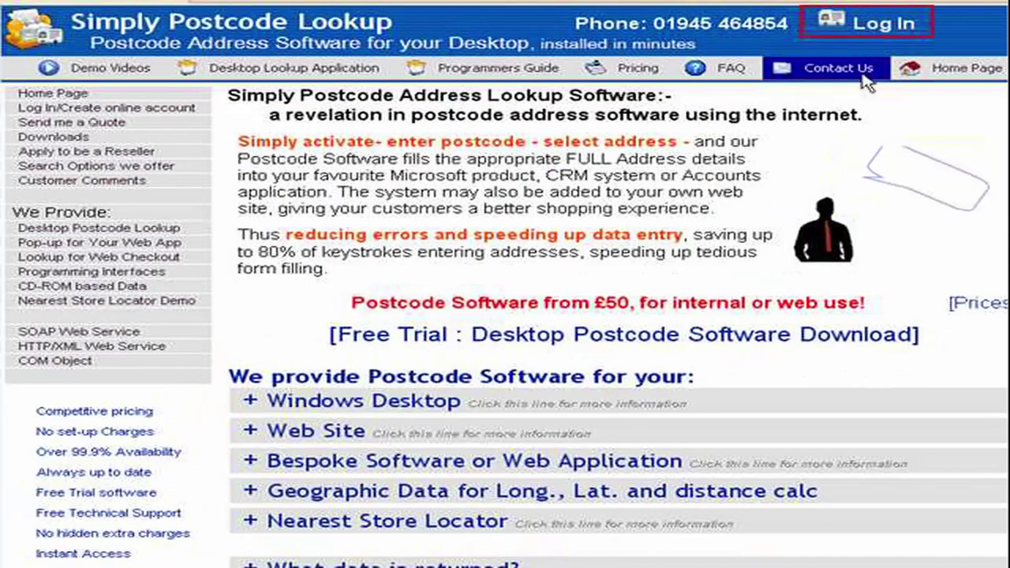
Log in to the Simply Postcode Lookup account with the account e-mail and password.
left_click(876, 25)
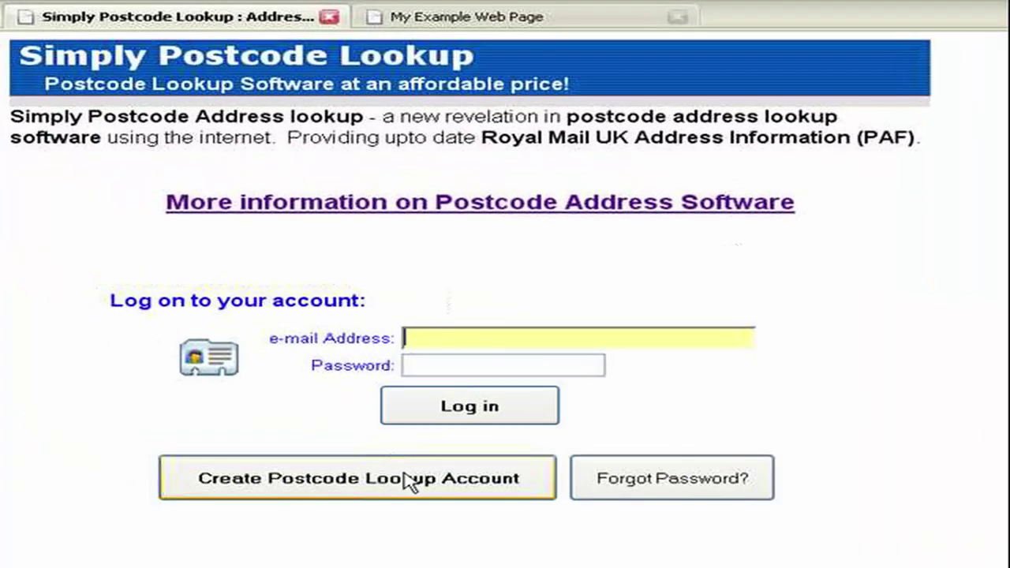
type("MrPresenter@demo.com")
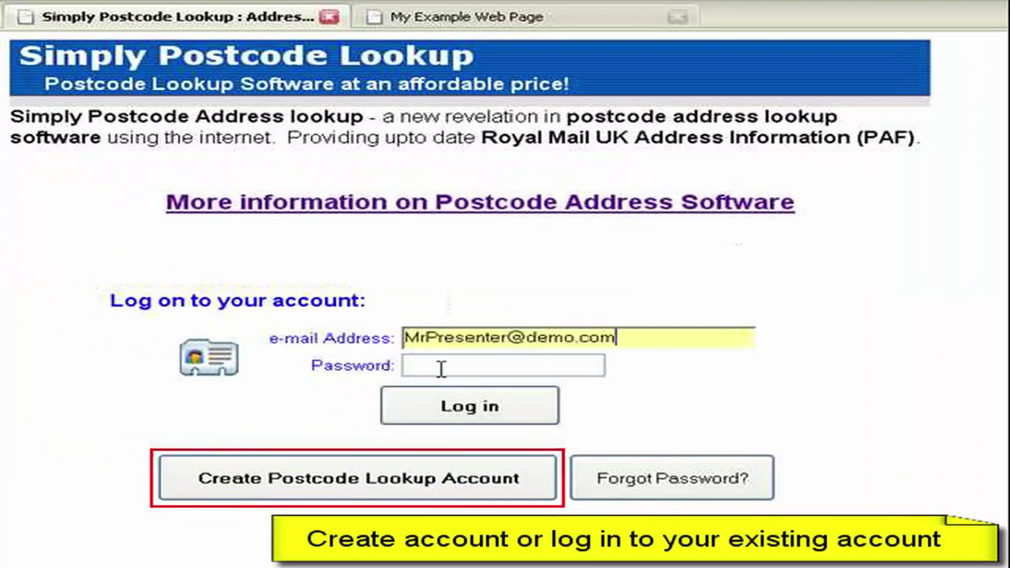
left_click(439, 367)
type("*********")
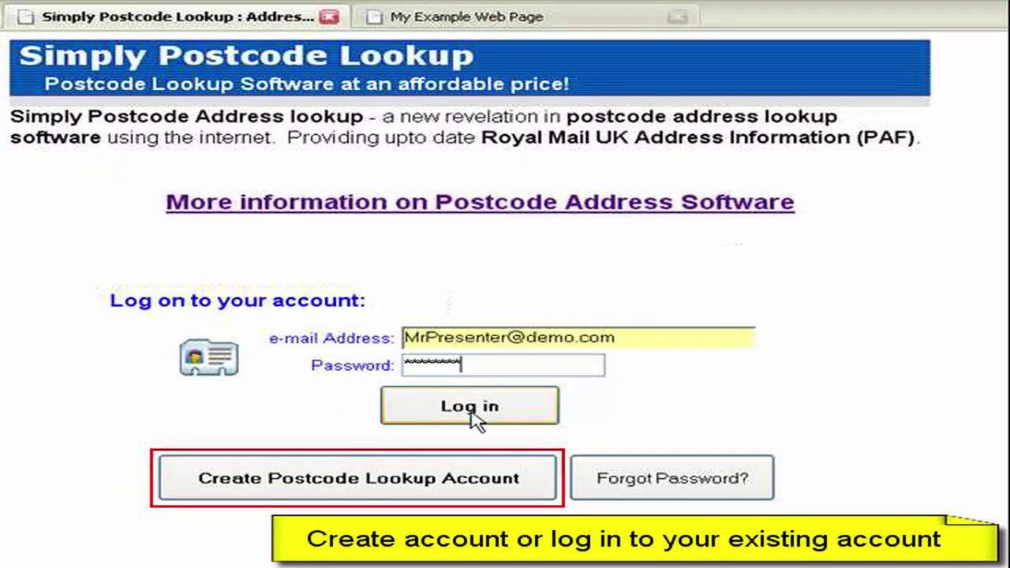
left_click(471, 408)
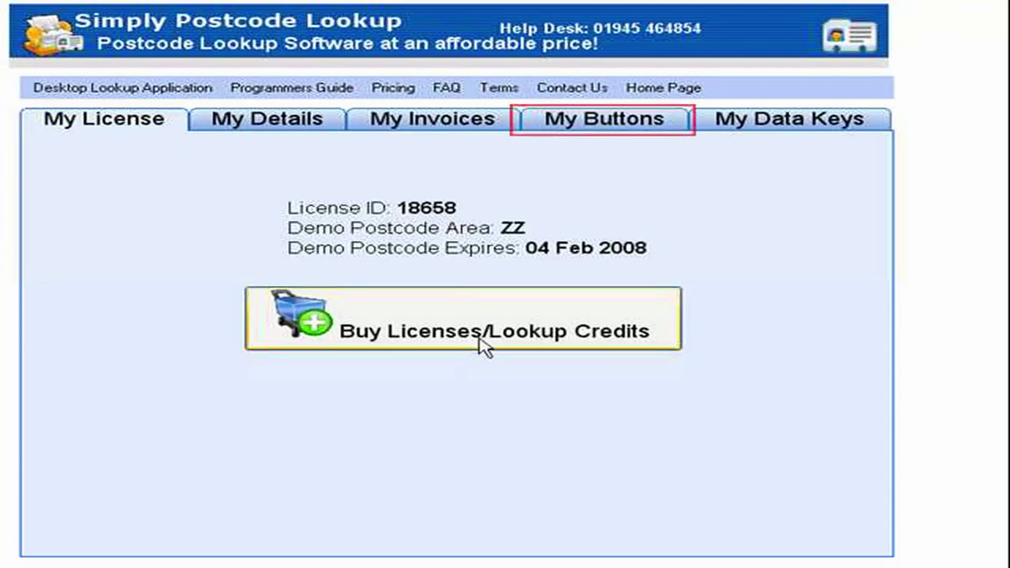
From My Buttons, start a new web pop-up button and name it 'Demo Button'.
left_click(588, 131)
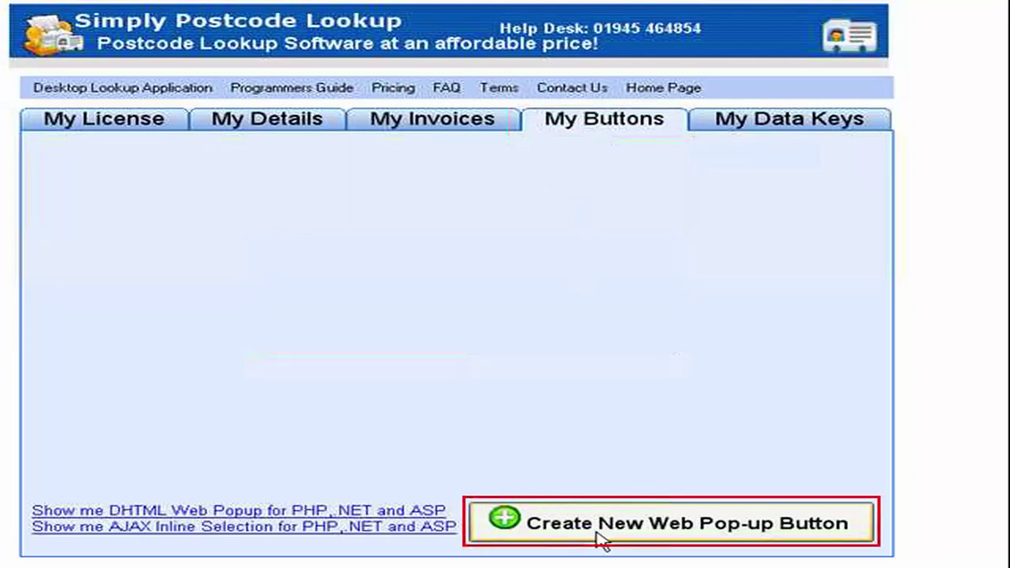
left_click(602, 540)
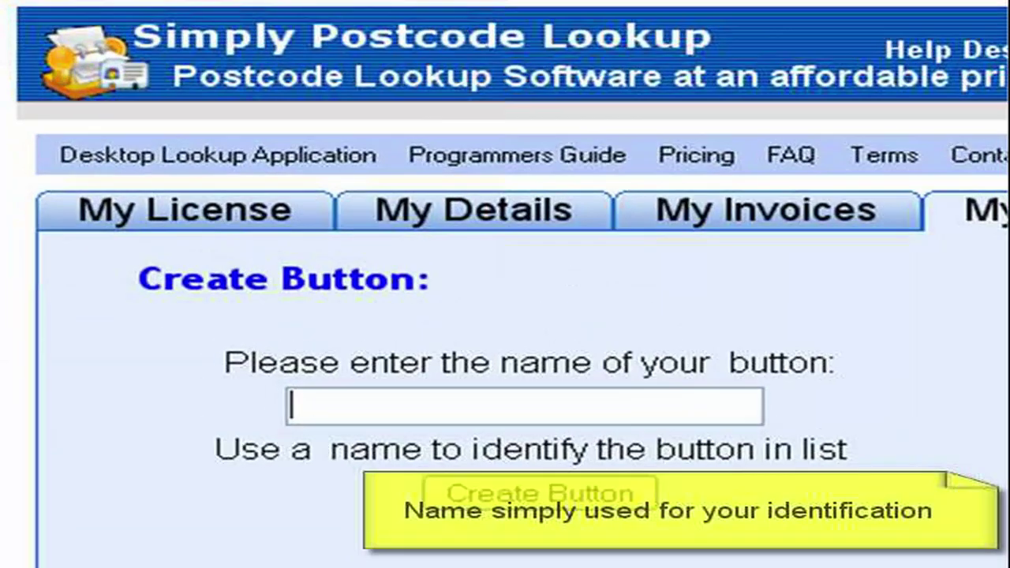
type("Demo B")
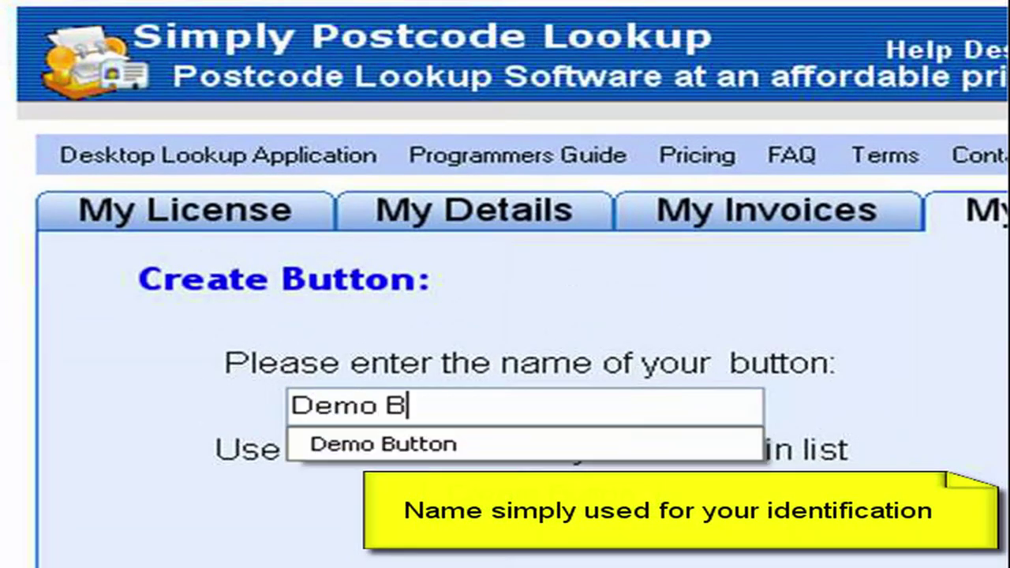
type("utton")
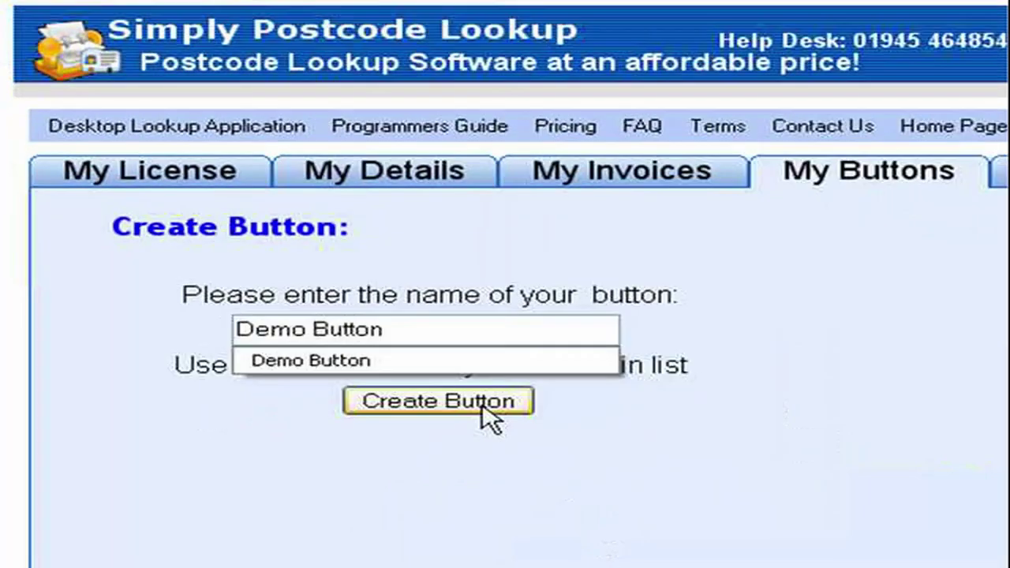
Create Demo Button, select its generated JavaScript code, and switch to FrontPage.
left_click(483, 409)
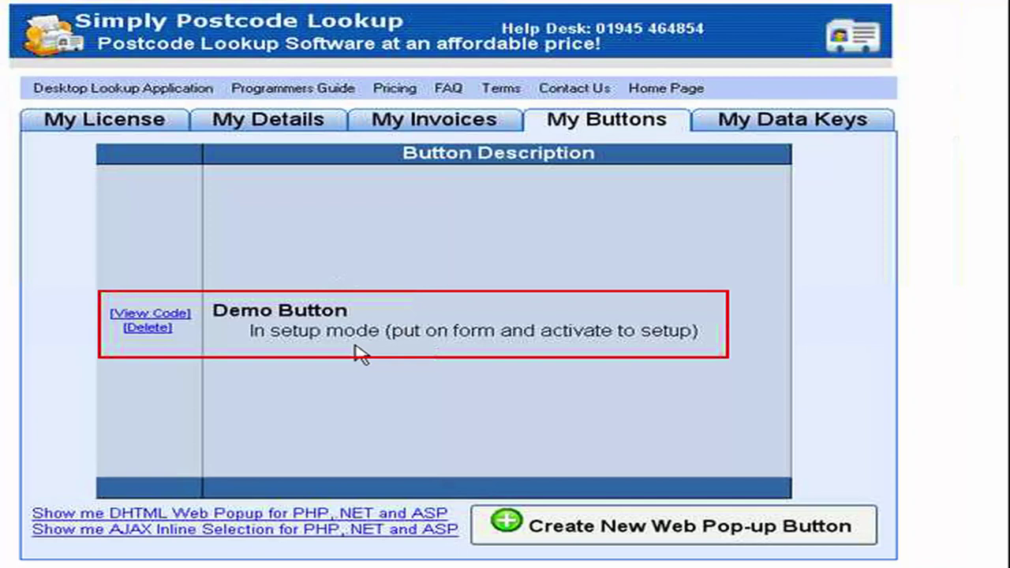
left_click(178, 315)
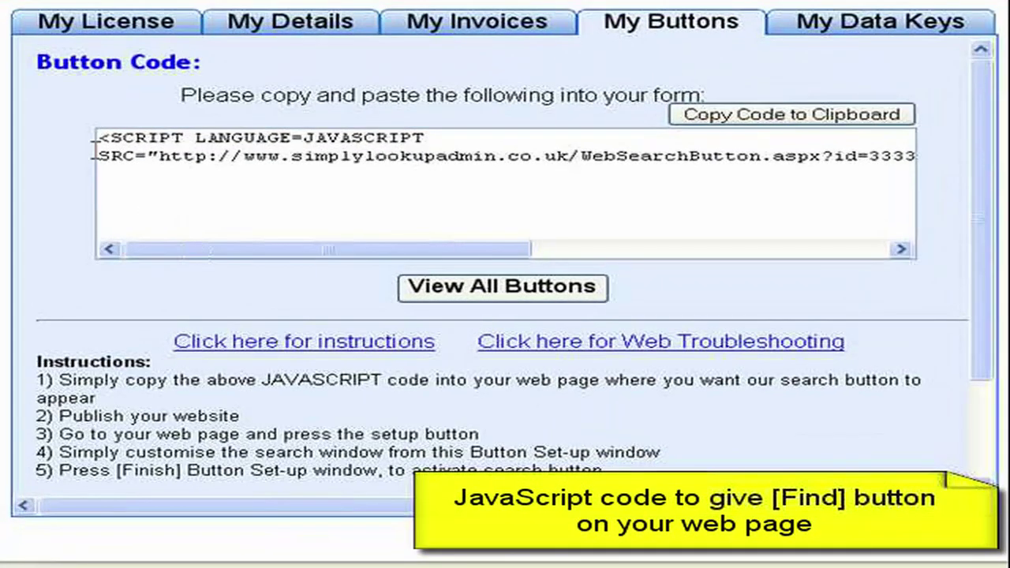
left_click_drag(98, 141, 982, 174)
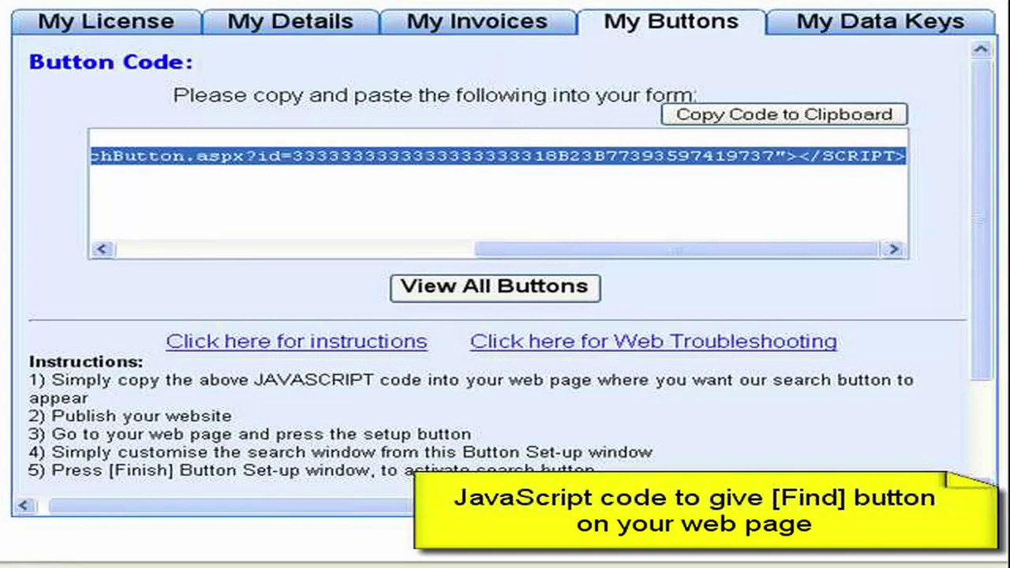
key("alt+Tab")
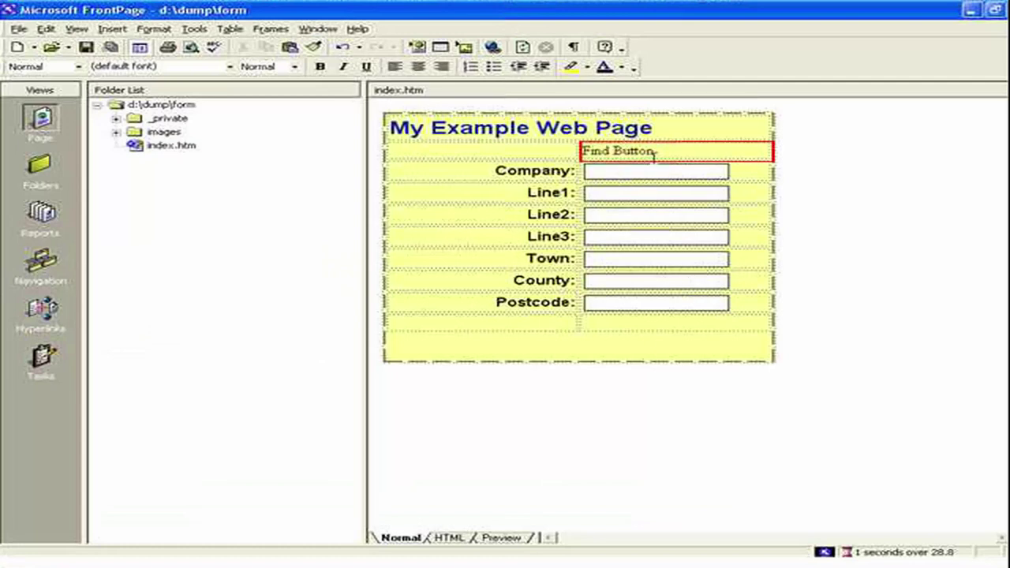
In the HTML source, replace the Find Button placeholder with the pasted lookup script.
left_click(449, 539)
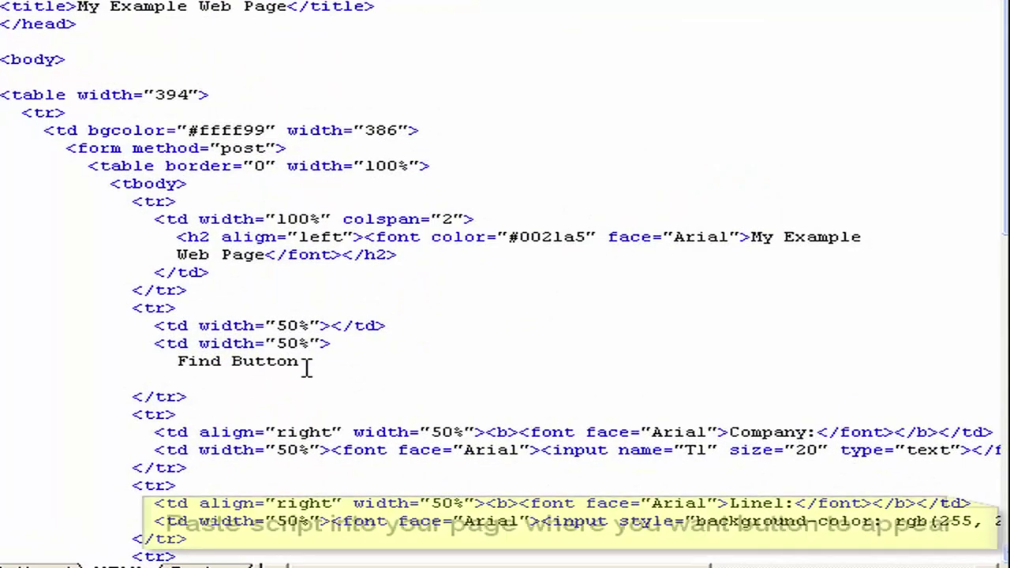
left_click_drag(308, 369, 172, 364)
key("Return")
key("Return")
key("Return")
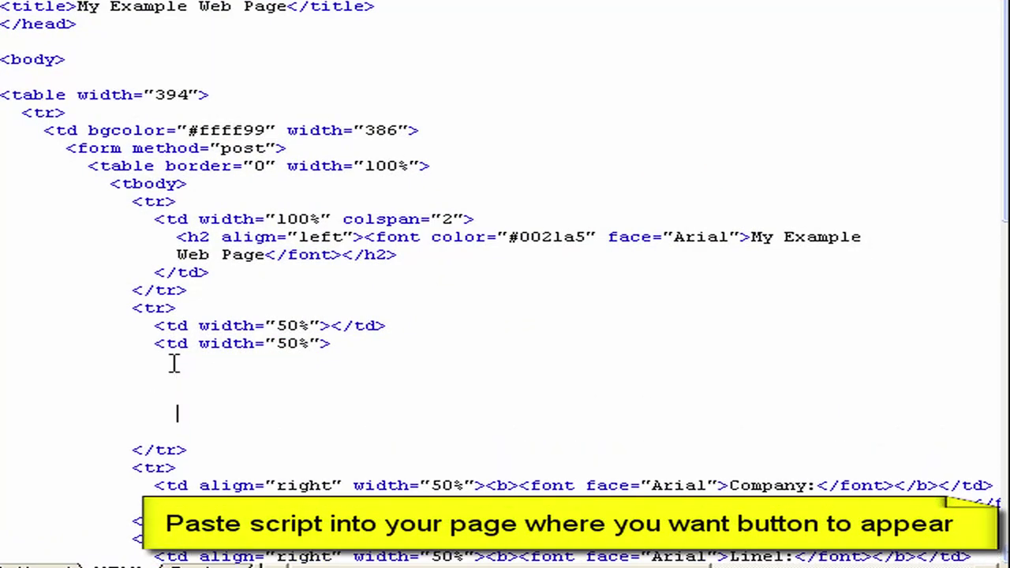
key("Up")
key("ctrl+v")
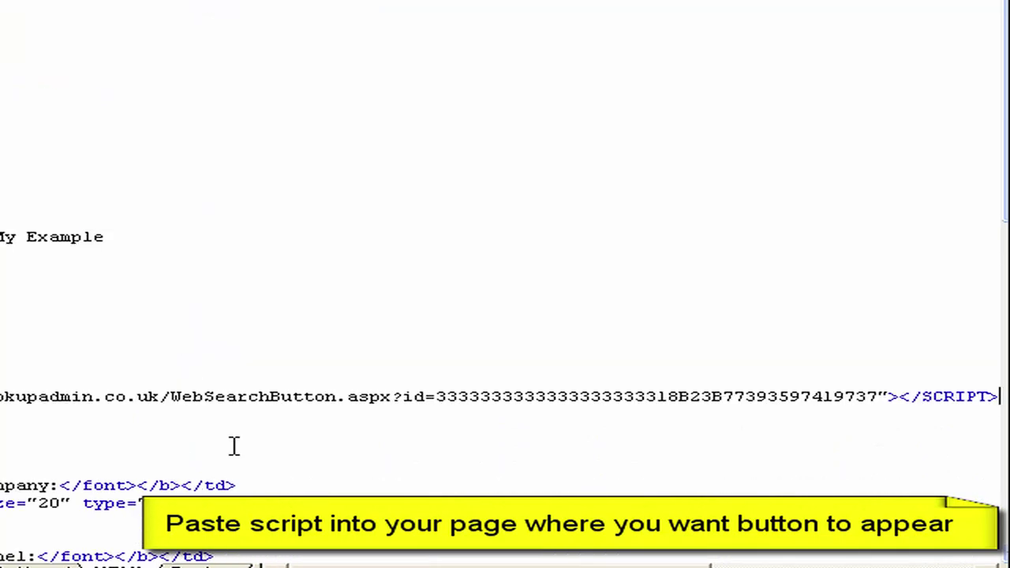
key("Down")
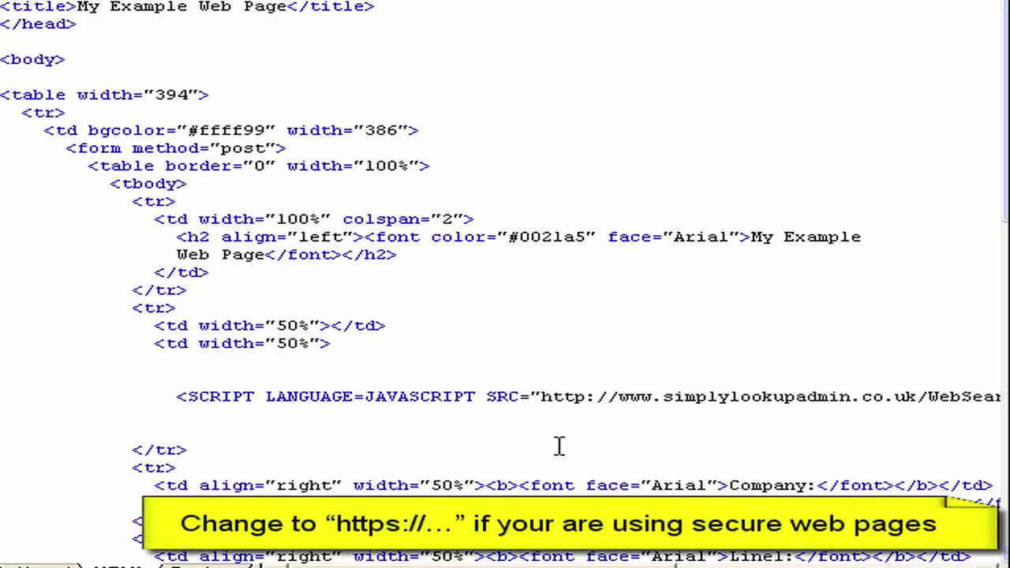
left_click(580, 400)
type("s")
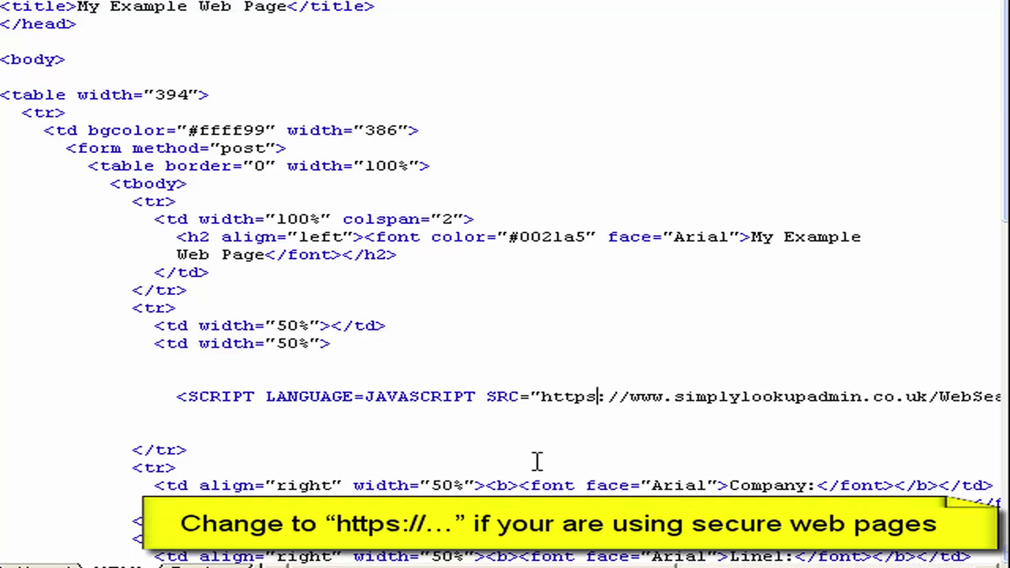
key("BackSpace")
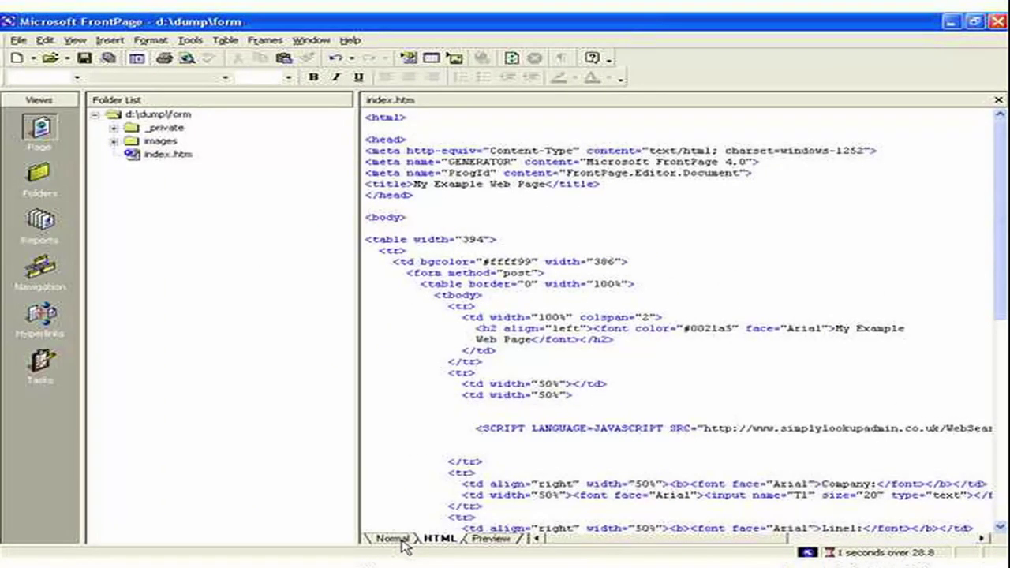
Switch from Normal view to Preview to see the rendered form with the lookup button.
left_click(392, 539)
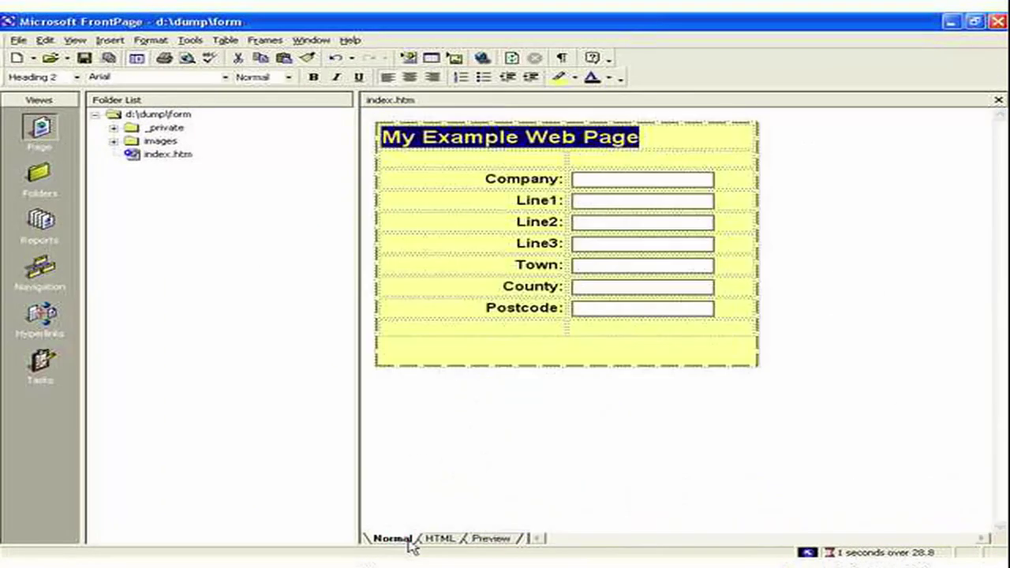
left_click(489, 539)
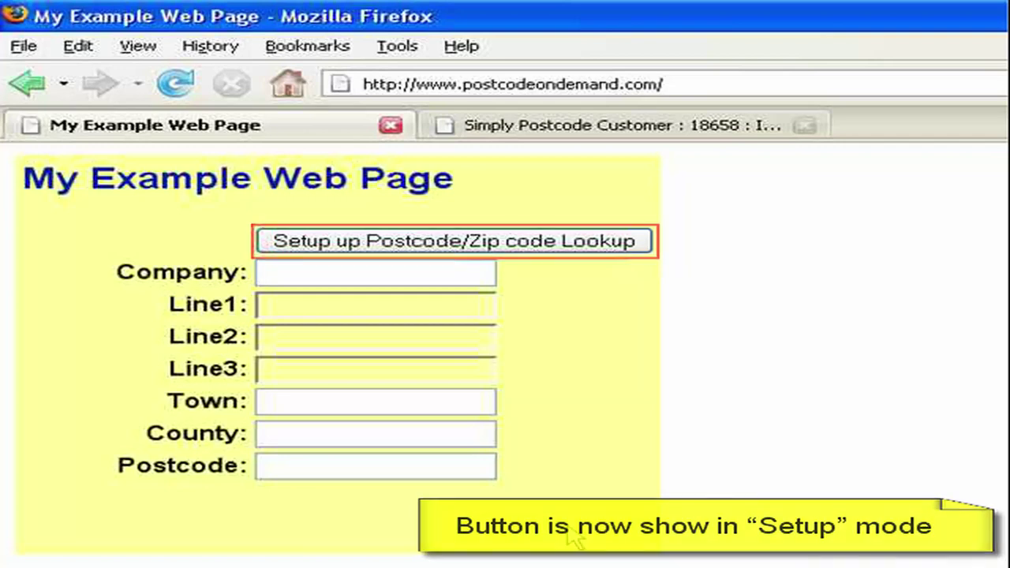
Enter 1 through 7 in the Company, Line1–3, Town, County and Postcode fields.
type("1")
left_click(319, 309)
type("2")
left_click(311, 339)
type("3")
left_click(296, 376)
type("4")
left_click(300, 401)
type("5")
left_click(300, 433)
type("6")
left_click(297, 469)
type("7")
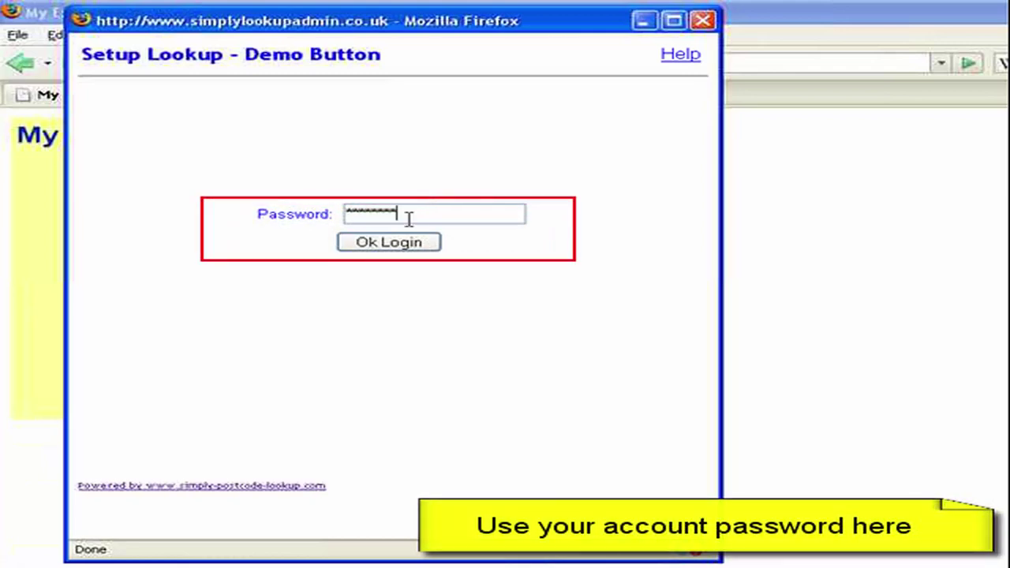
Log into the setup window; set description Demo Button, window title and button text Find Address.
left_click(397, 244)
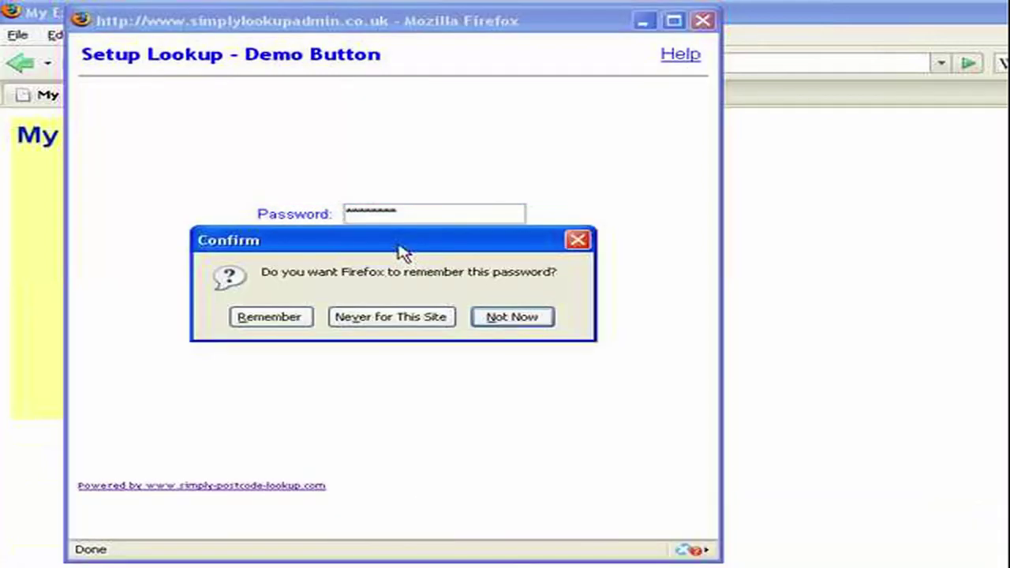
left_click(361, 319)
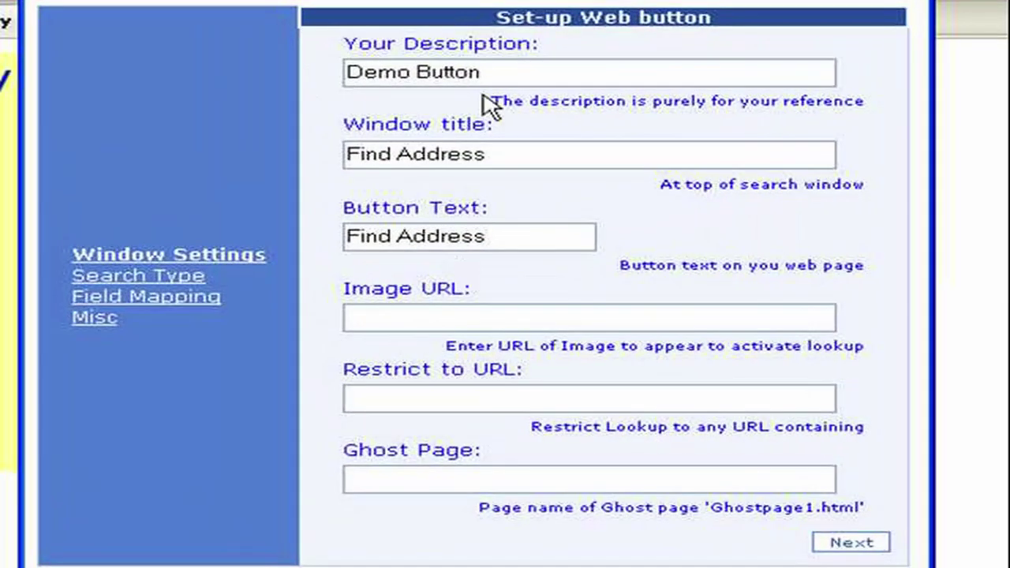
left_click(406, 131)
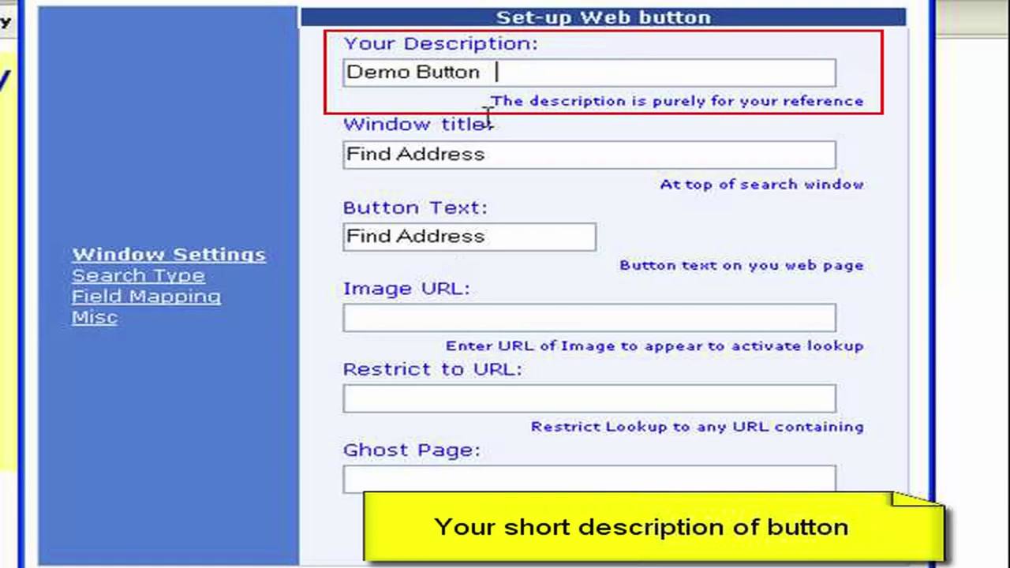
left_click(509, 158)
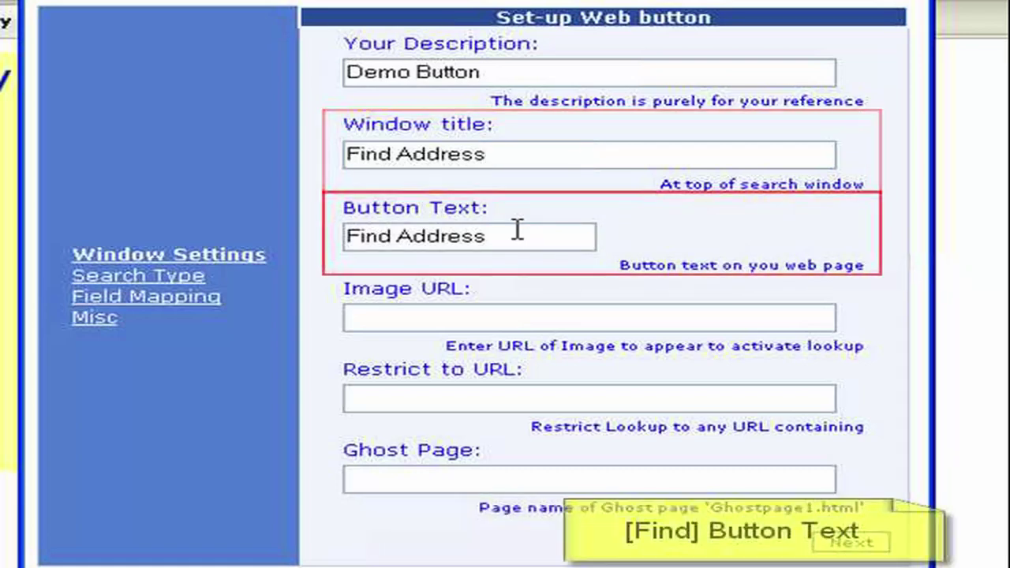
left_click(521, 238)
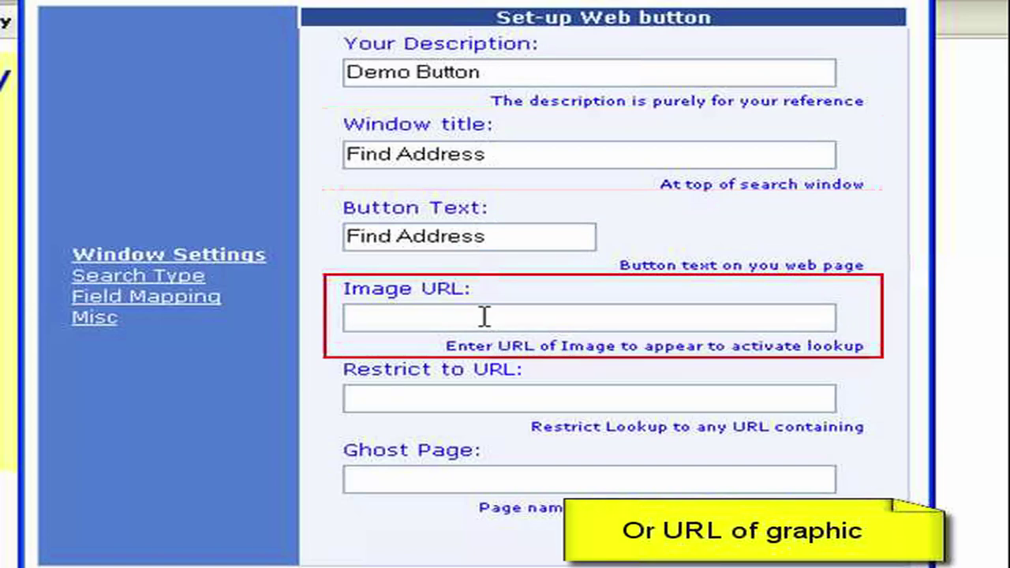
Go through the Image URL, Restrict to URL and Ghost Page settings.
left_click(485, 317)
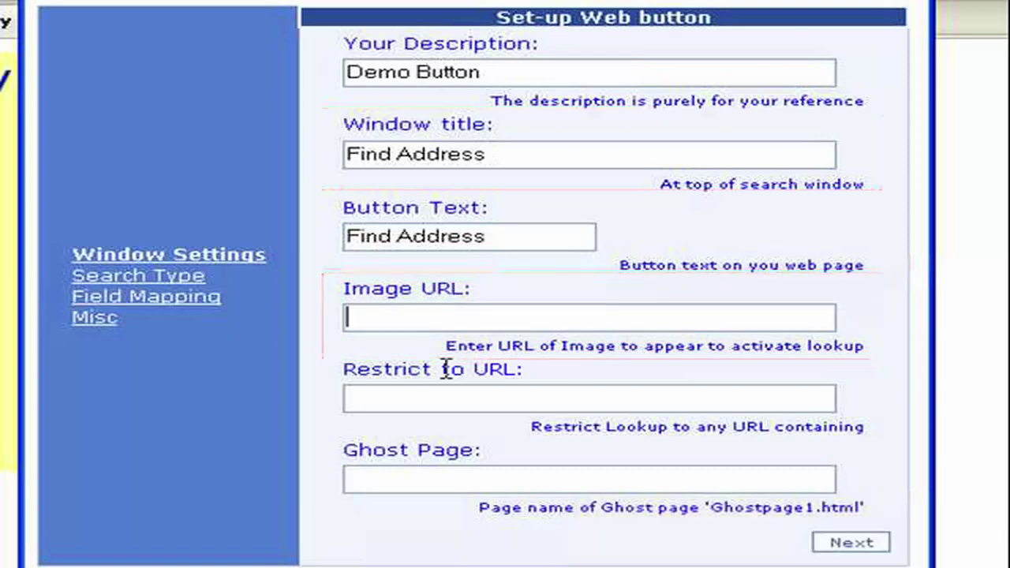
left_click(460, 390)
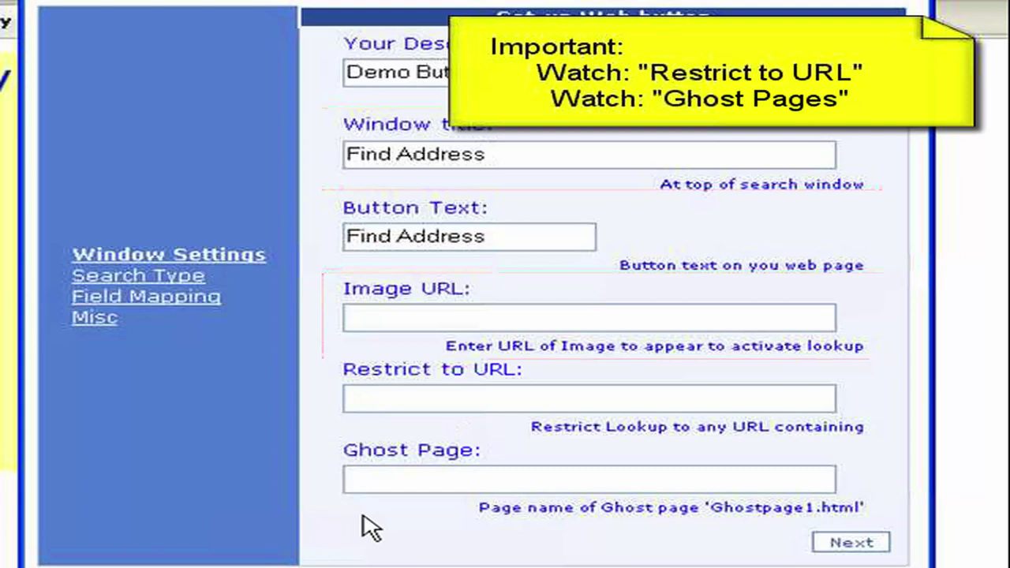
left_click(365, 480)
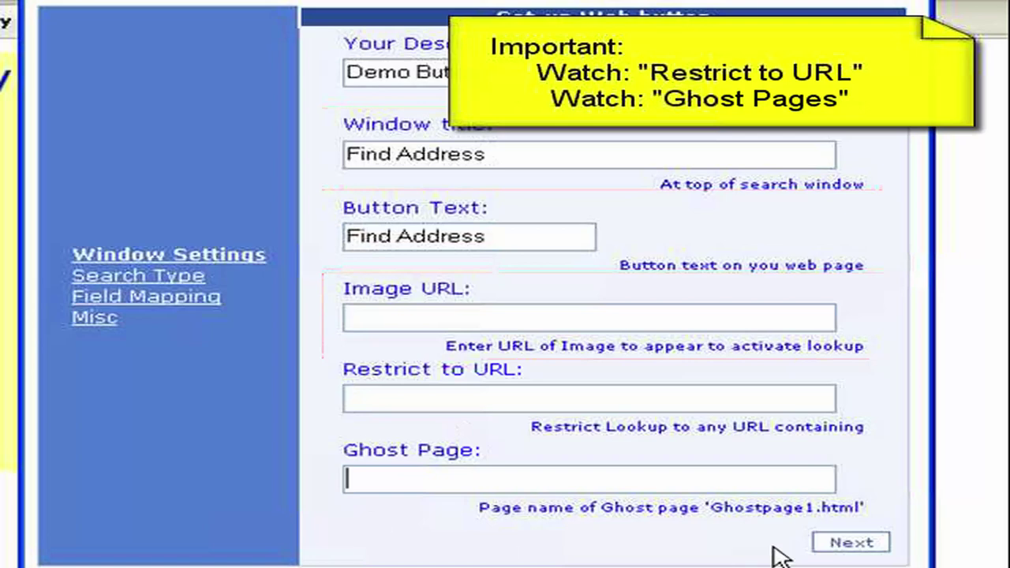
Keep postcode-only search and map Company, Line 1 and Line 2 to 0-1-T1, 0-2-T2, 0-3-T3.
left_click(860, 544)
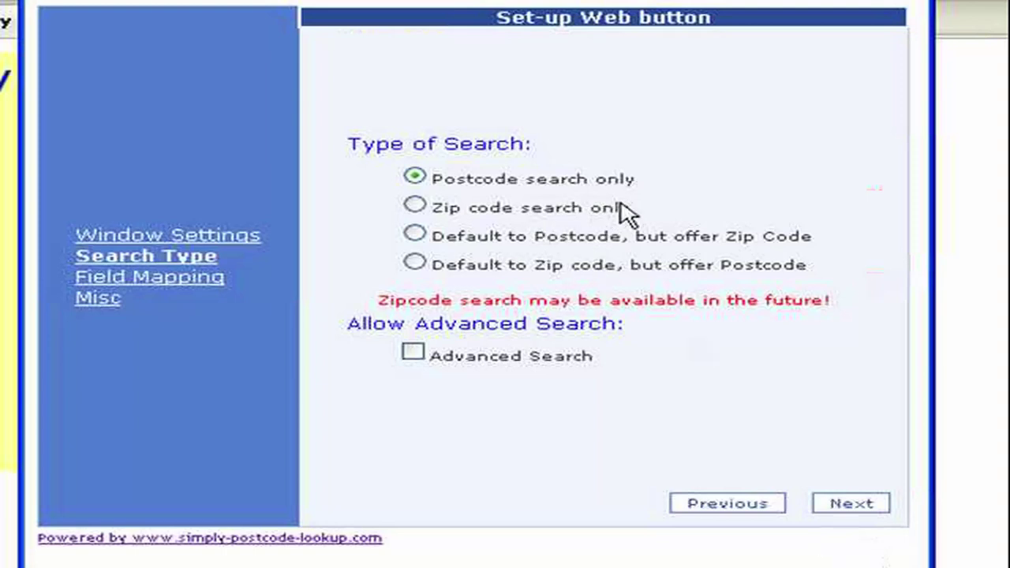
left_click(854, 505)
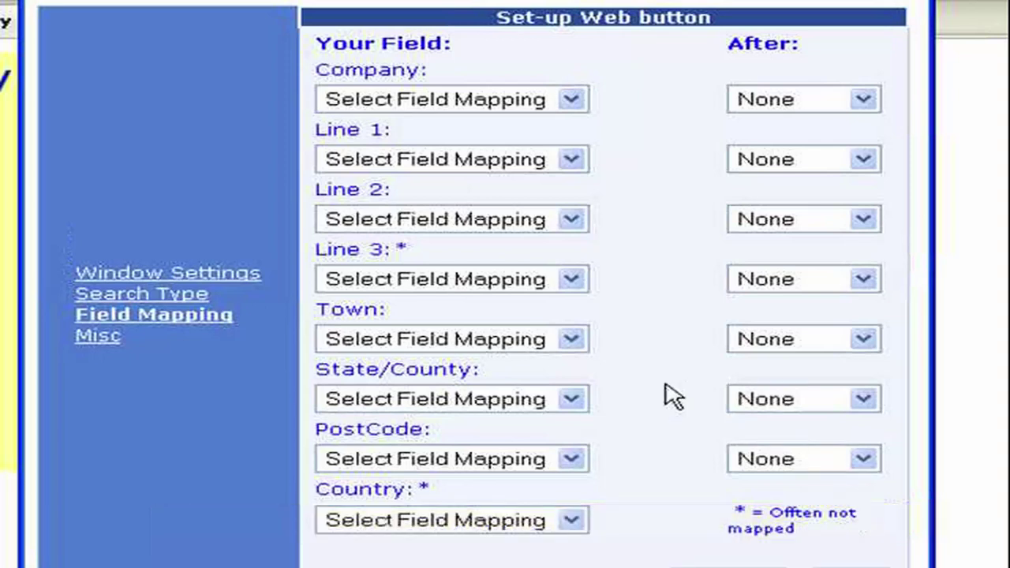
left_click(573, 101)
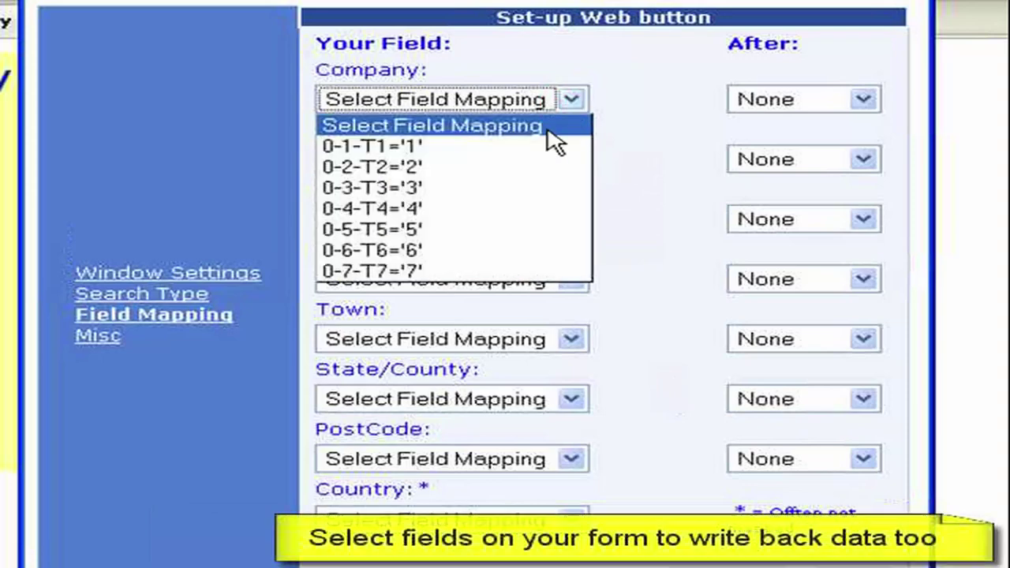
left_click(438, 162)
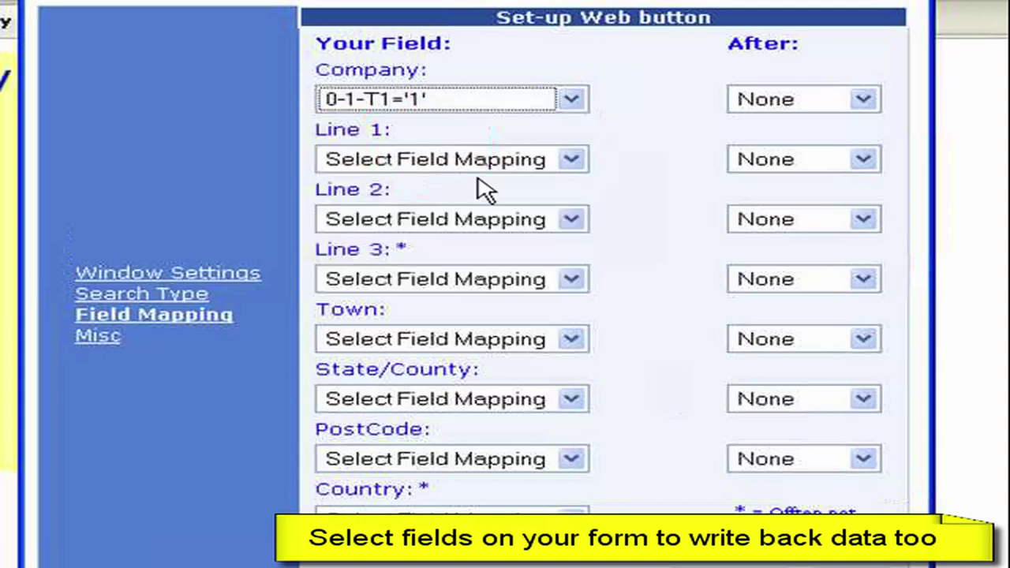
left_click(573, 159)
left_click(442, 234)
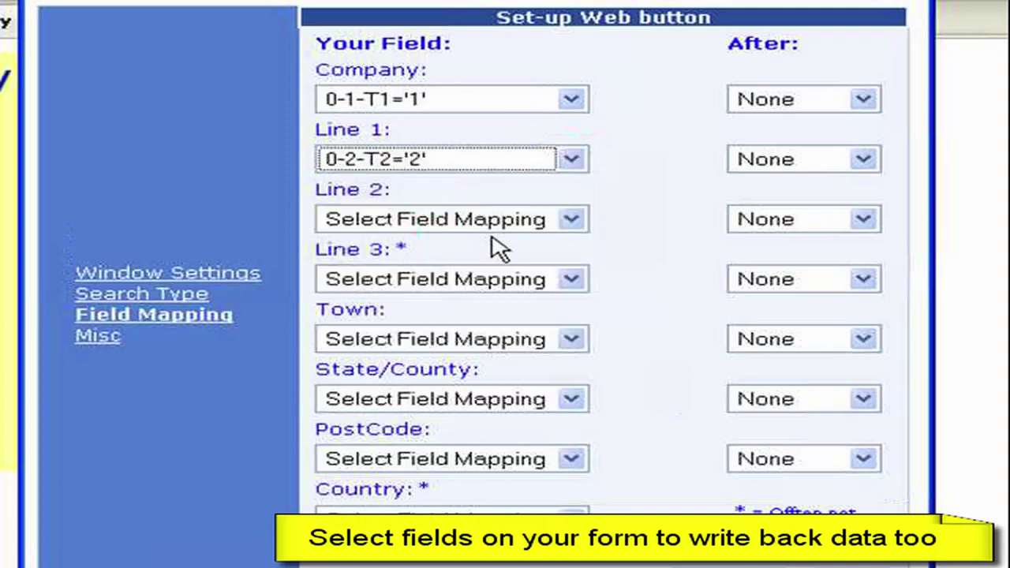
left_click(572, 219)
left_click(456, 315)
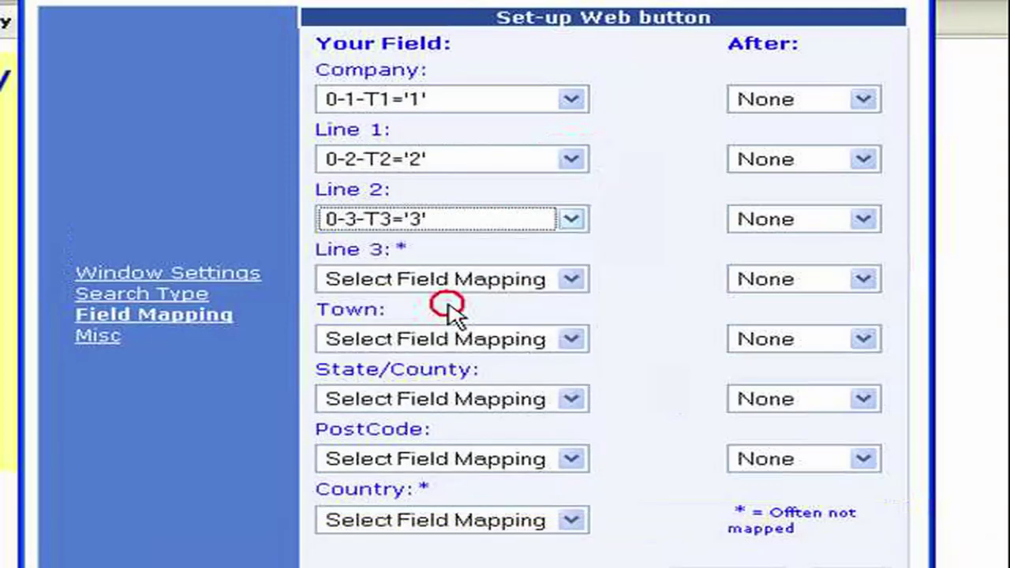
Map Line 3, Town, State/County and PostCode to fields 0-4-T4 through 0-7-T7.
left_click(562, 280)
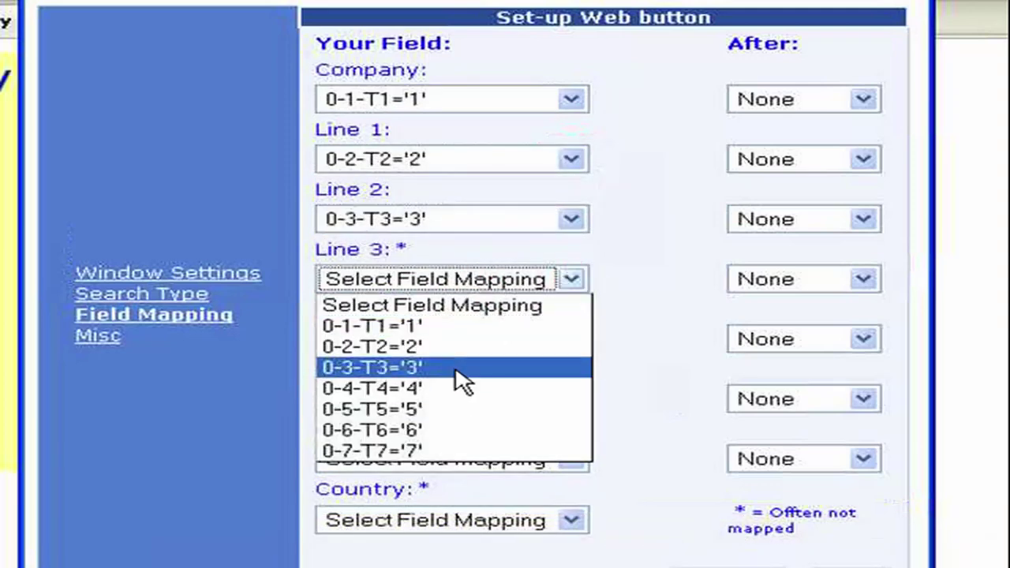
left_click(463, 389)
left_click(570, 340)
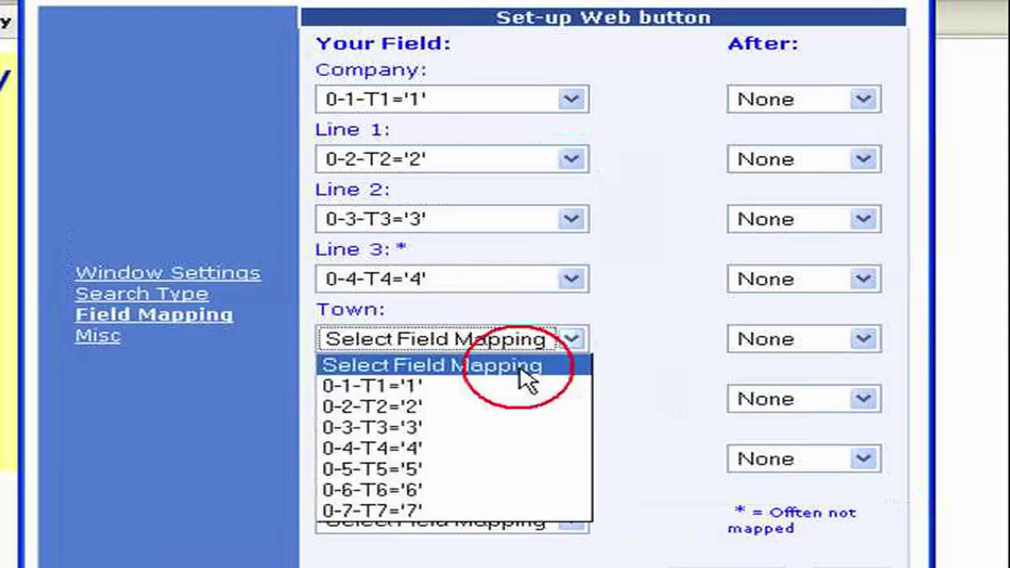
left_click(439, 469)
left_click(573, 402)
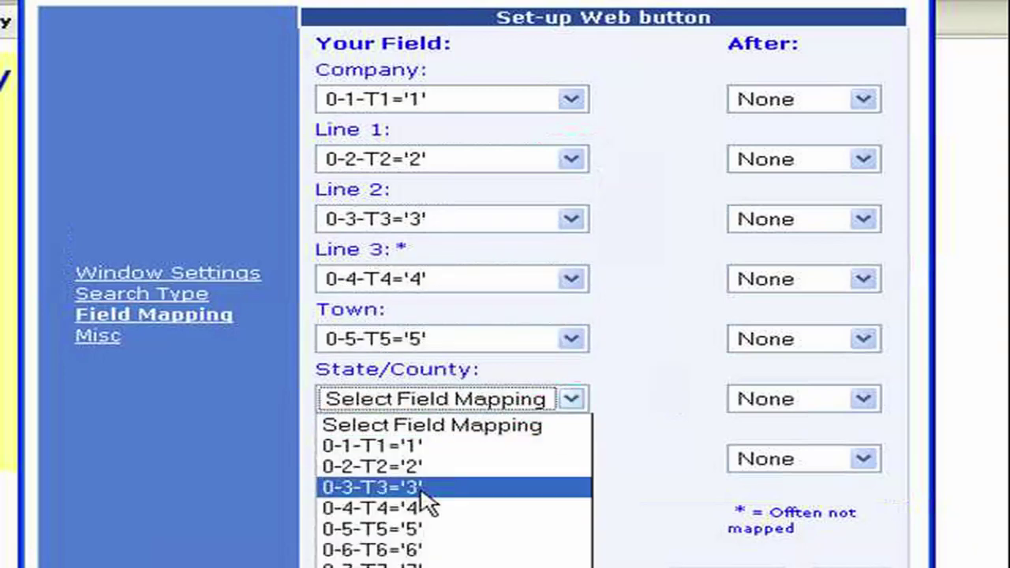
left_click(424, 550)
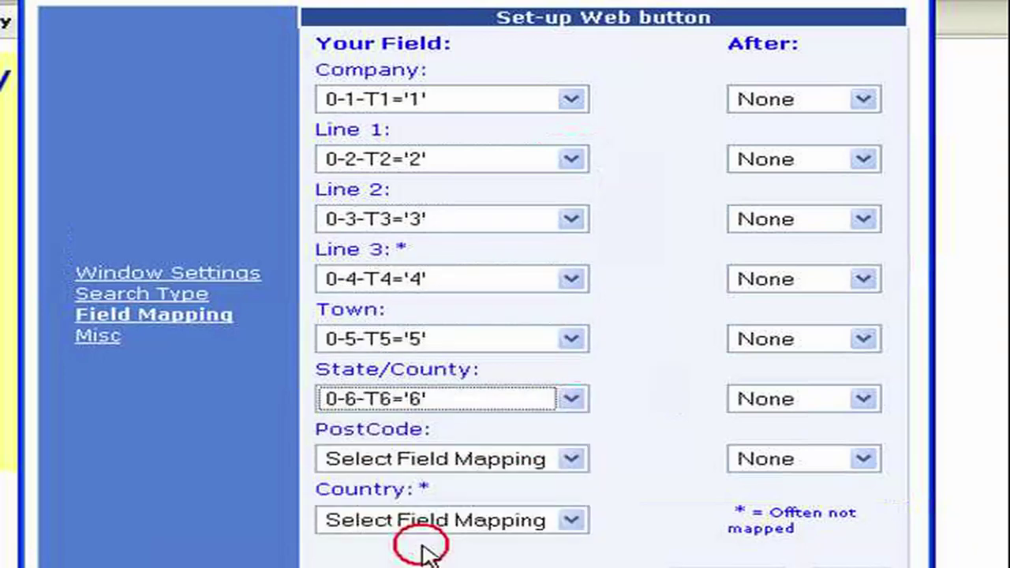
left_click(571, 459)
key("Down")
key("Down")
key("Down")
key("Down")
key("Down")
key("Down")
key("Down")
key("Down")
key("Return")
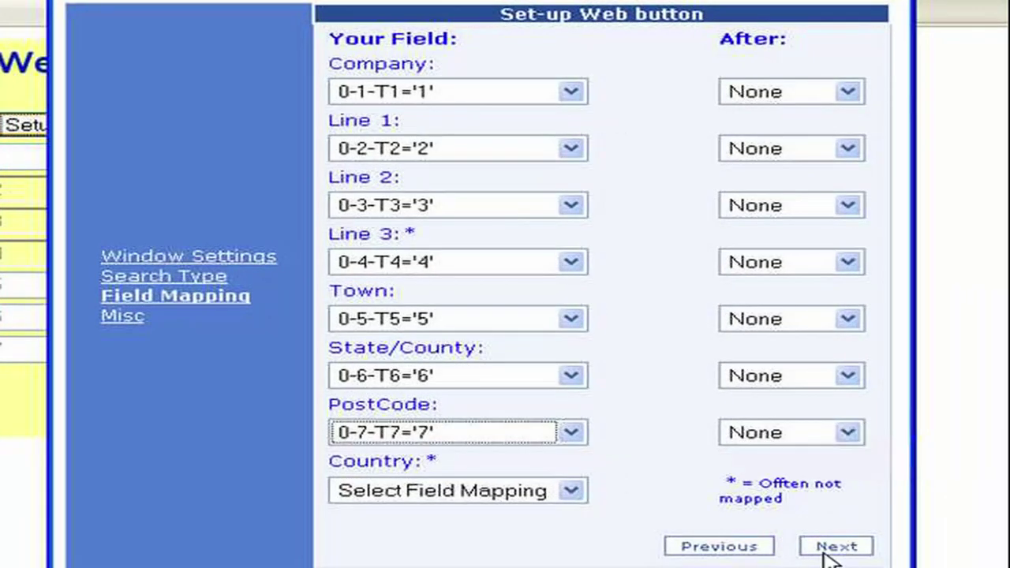
Move to the Misc page, keeping United Kingdom for postcodes and USA for zip codes.
left_click(836, 546)
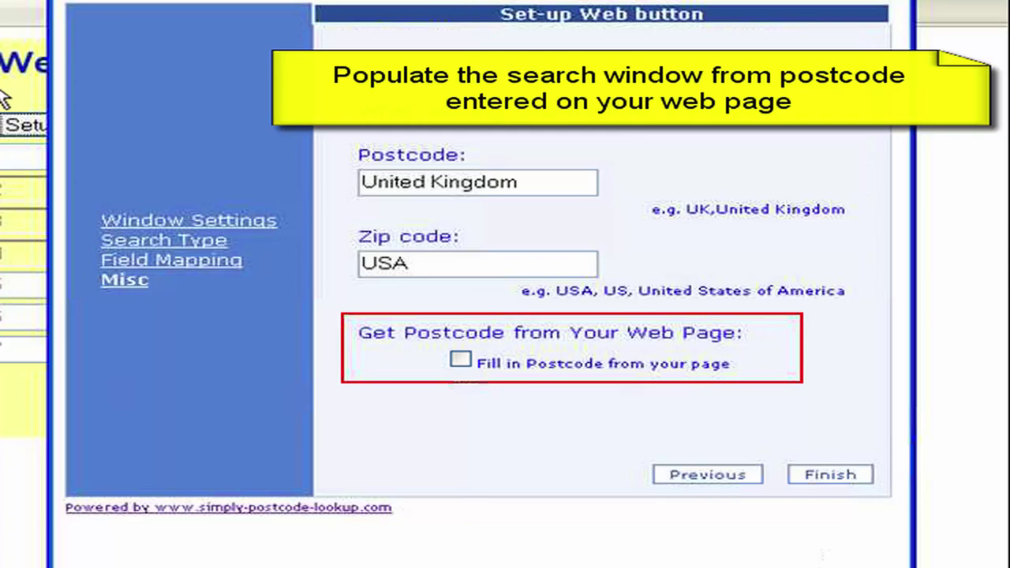
Finish the setup, highlight the ZZ99 test postcode, and close the saved-changes message.
left_click(831, 477)
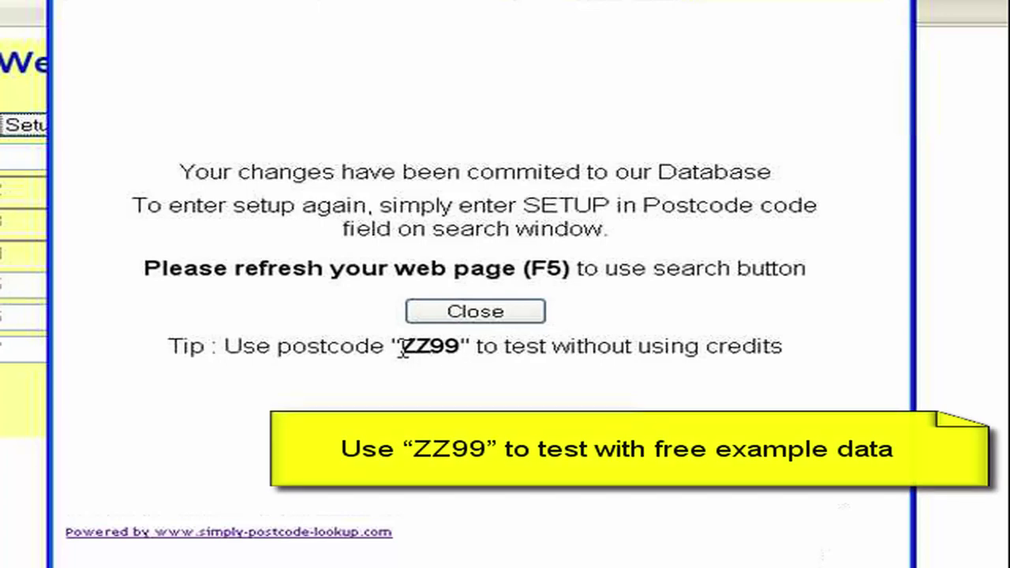
left_click_drag(401, 347, 461, 347)
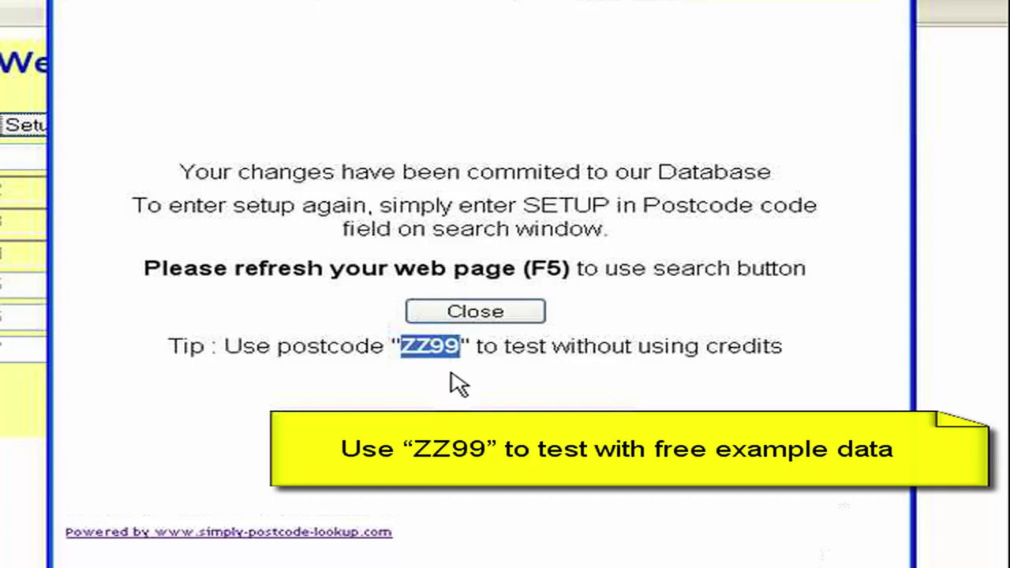
left_click(493, 317)
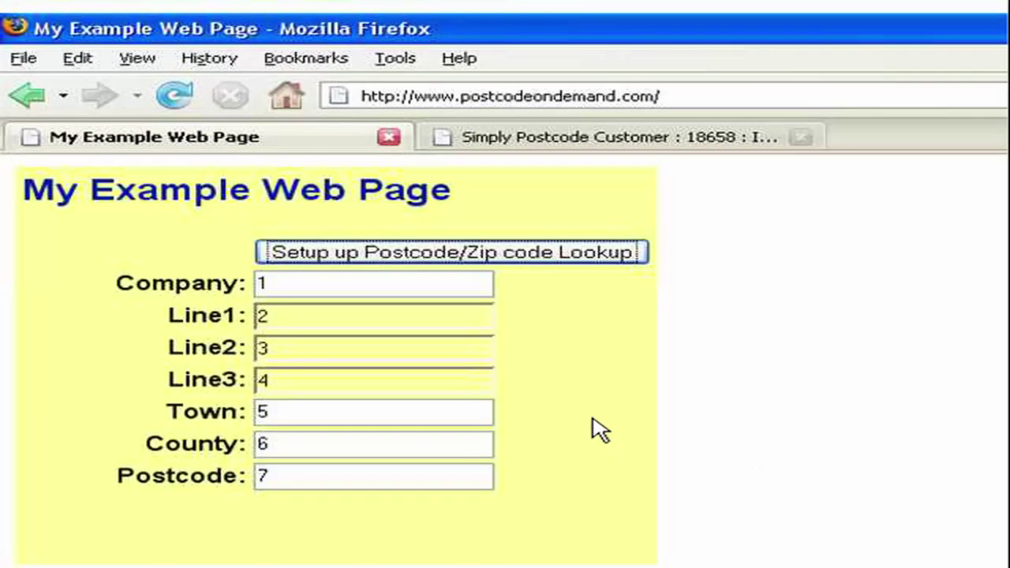
Reload the example page, search postcode PE13 2XQ and send the Comtek Accounts Ltd address to the page.
left_click(187, 96)
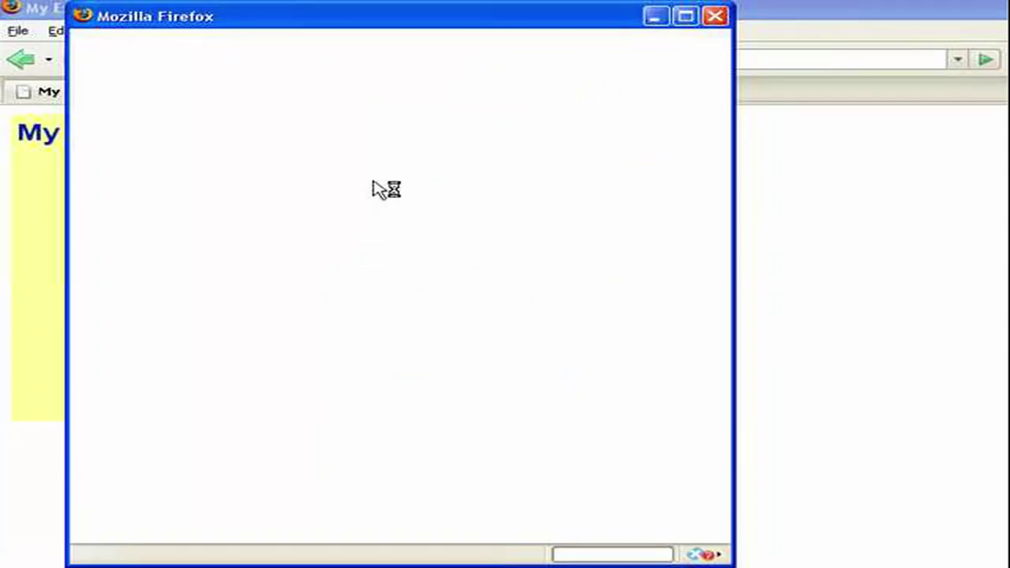
type("pe")
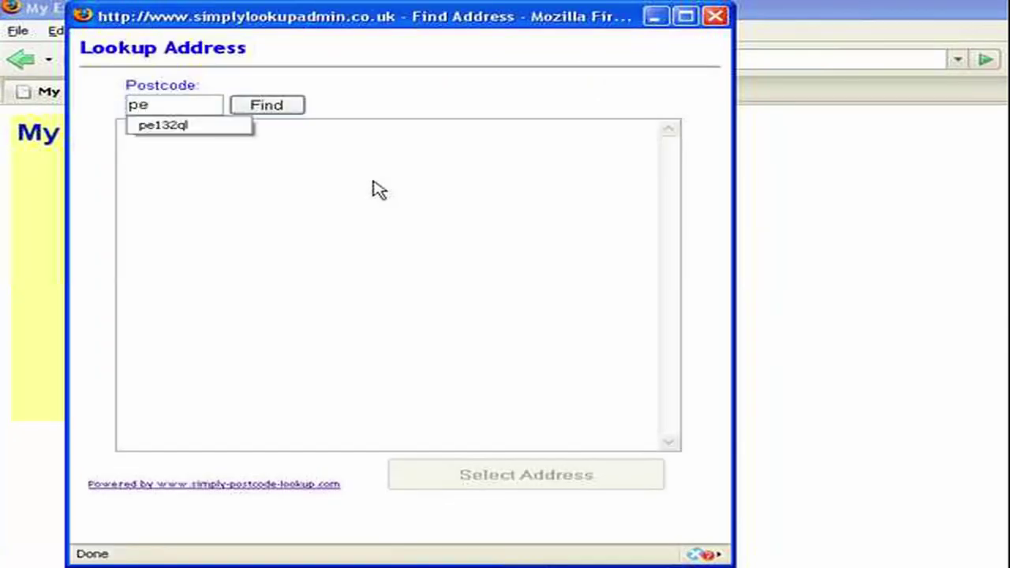
type("132xq")
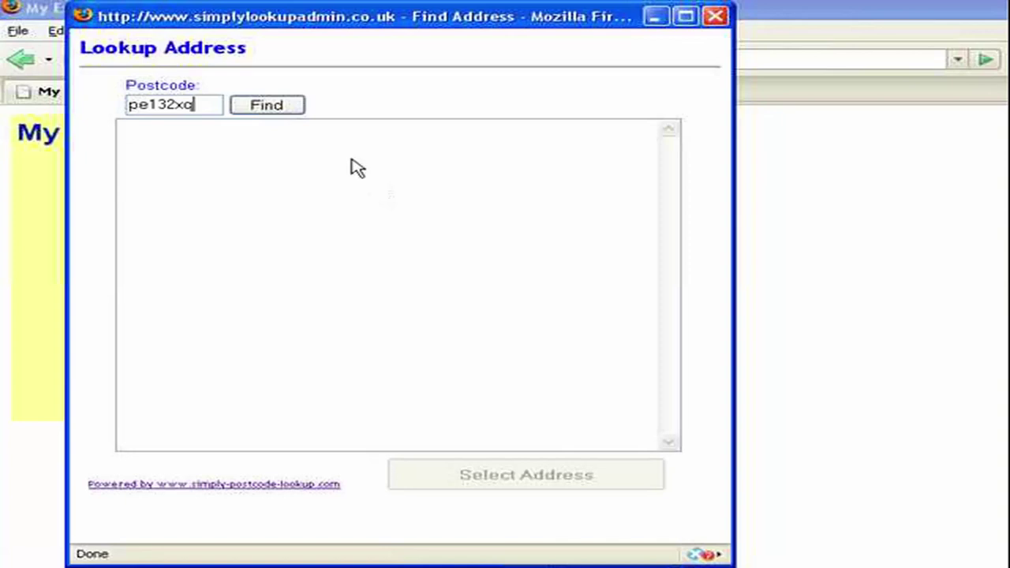
left_click(279, 108)
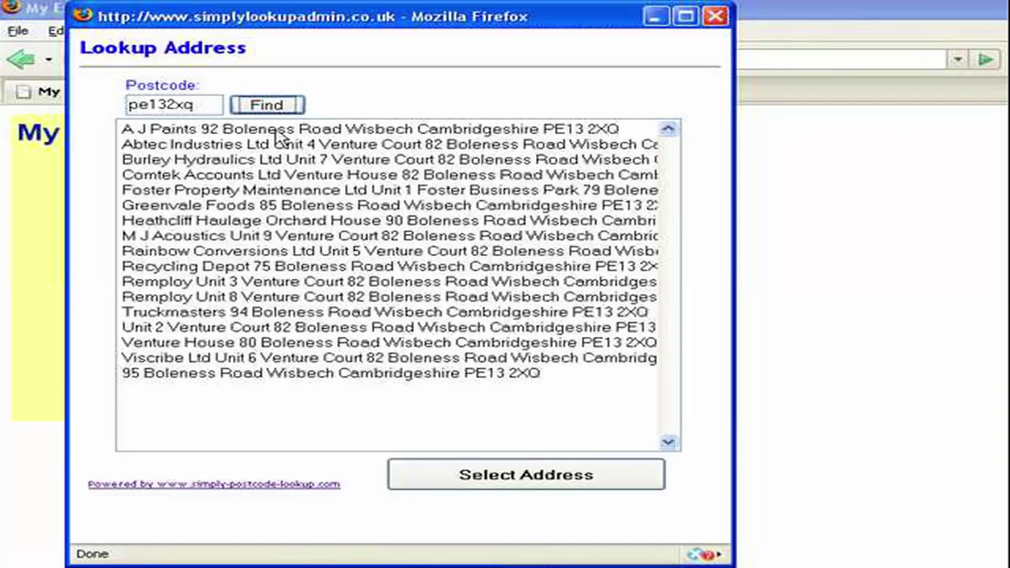
left_click(261, 174)
double_click(259, 175)
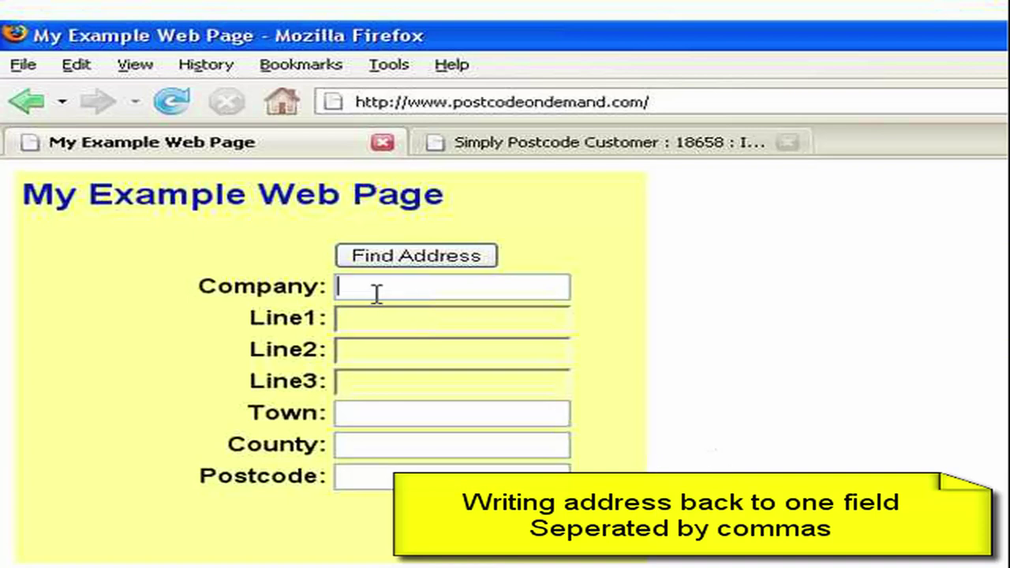
Submit 'setup' as the postcode and log in with the account password to reset the button set-up.
left_click(371, 321)
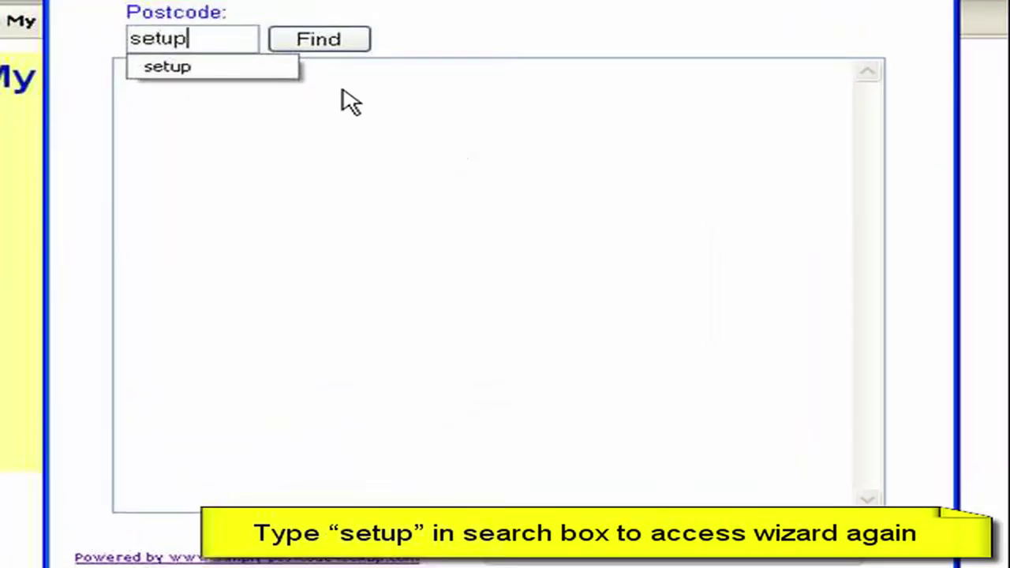
left_click(278, 100)
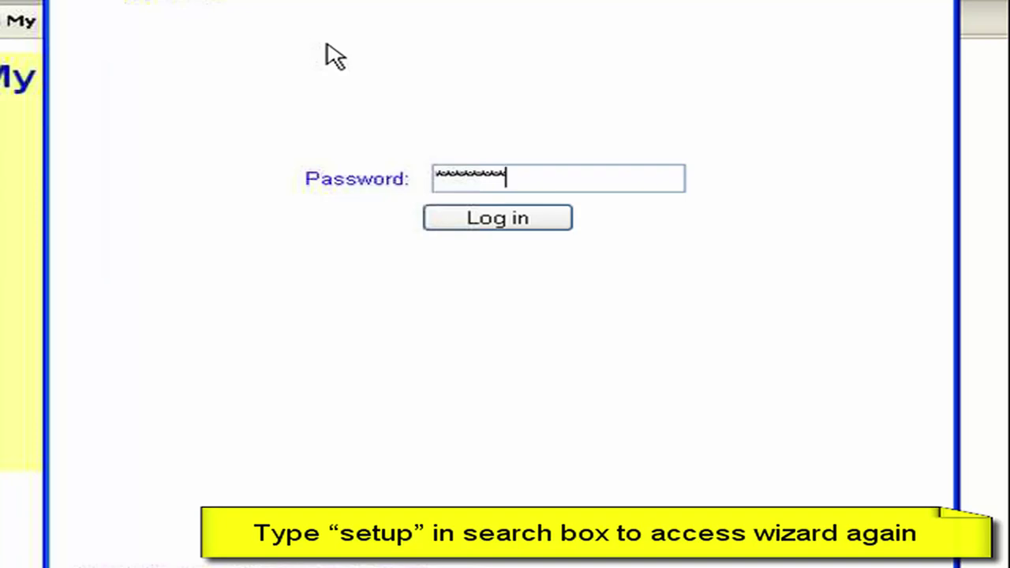
left_click(479, 222)
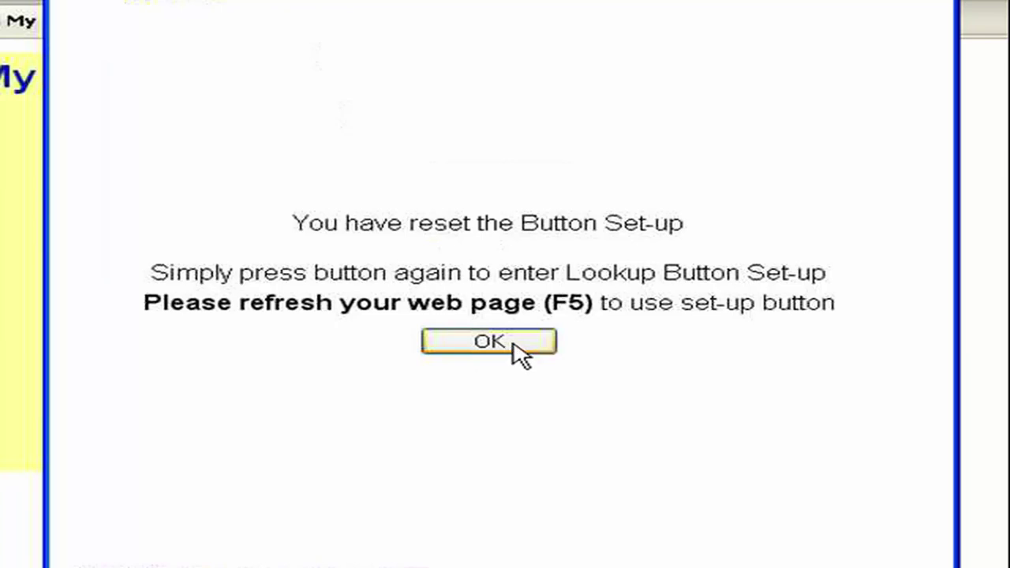
Dismiss the reset message, reload, log in to the setup wizard and advance to Field Mapping.
left_click(513, 345)
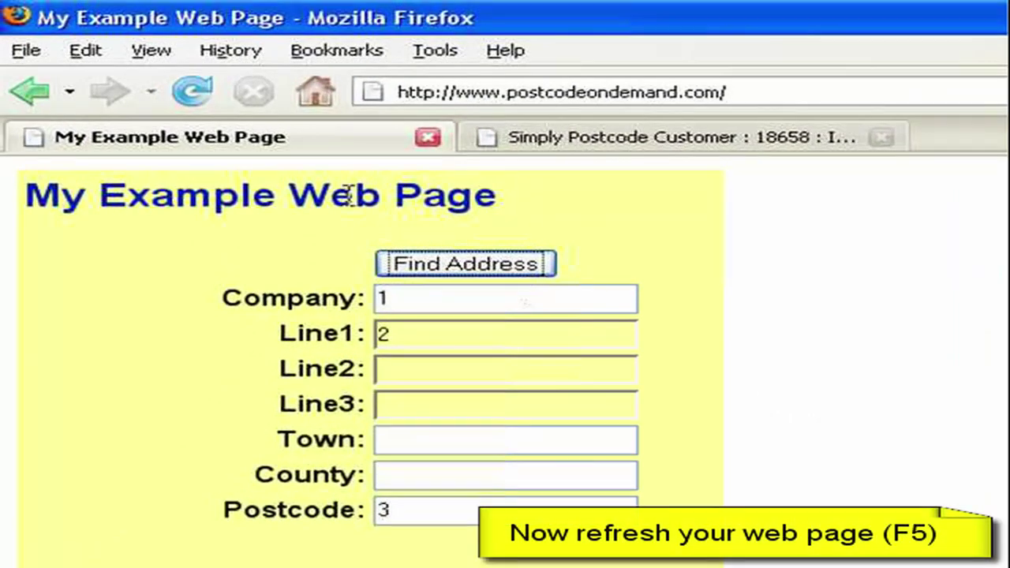
left_click(192, 93)
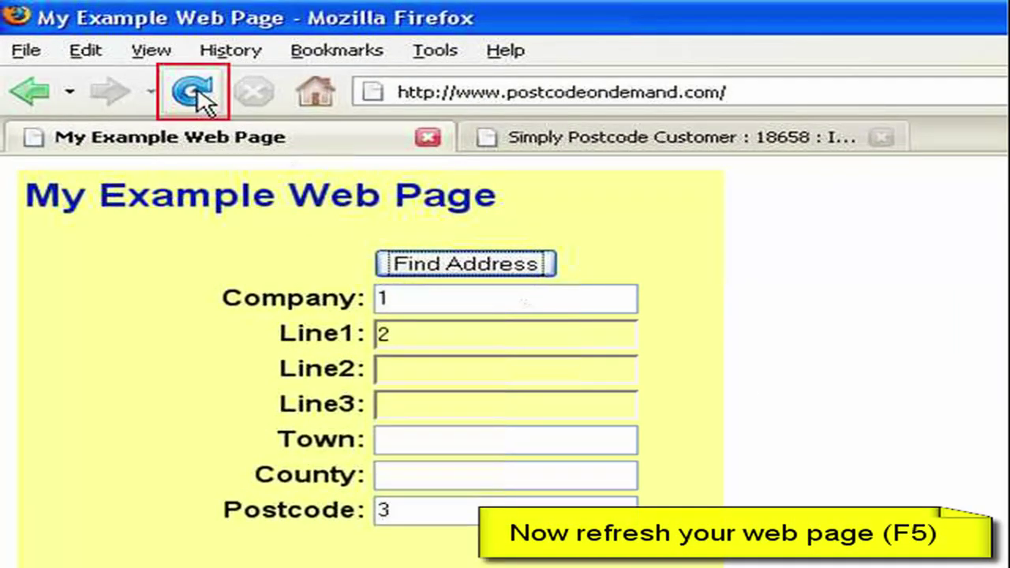
left_click(197, 92)
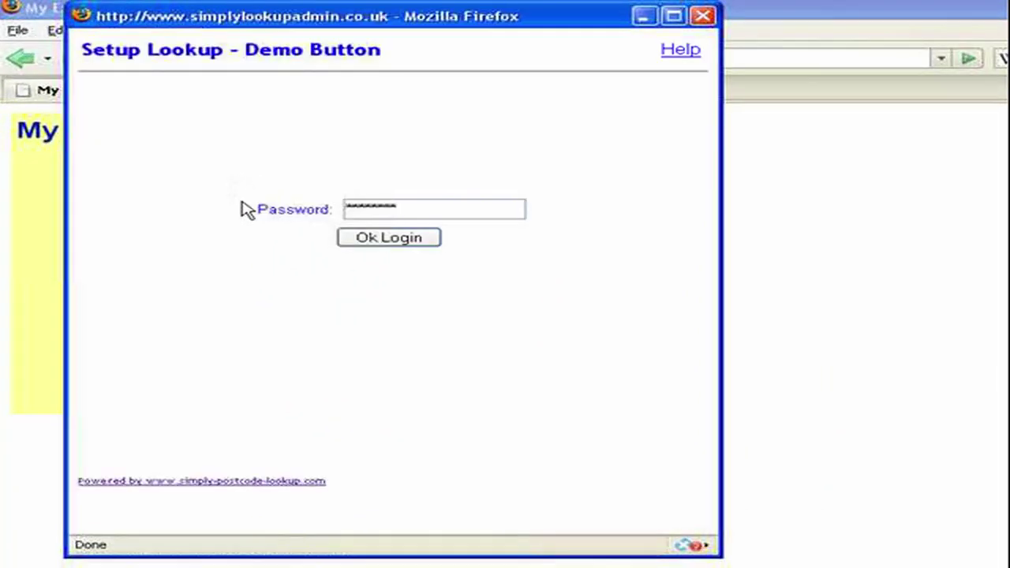
left_click(382, 235)
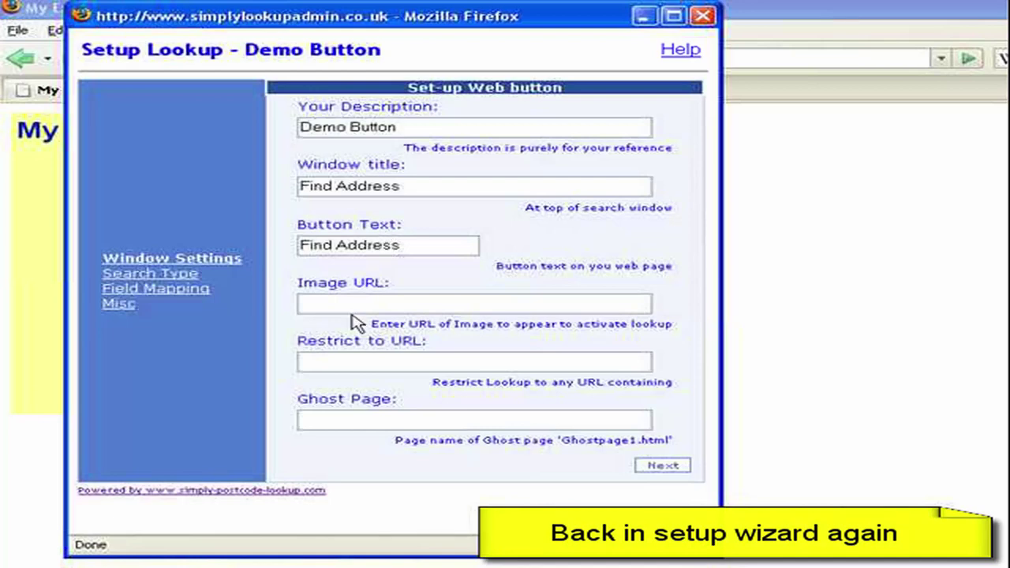
left_click(663, 466)
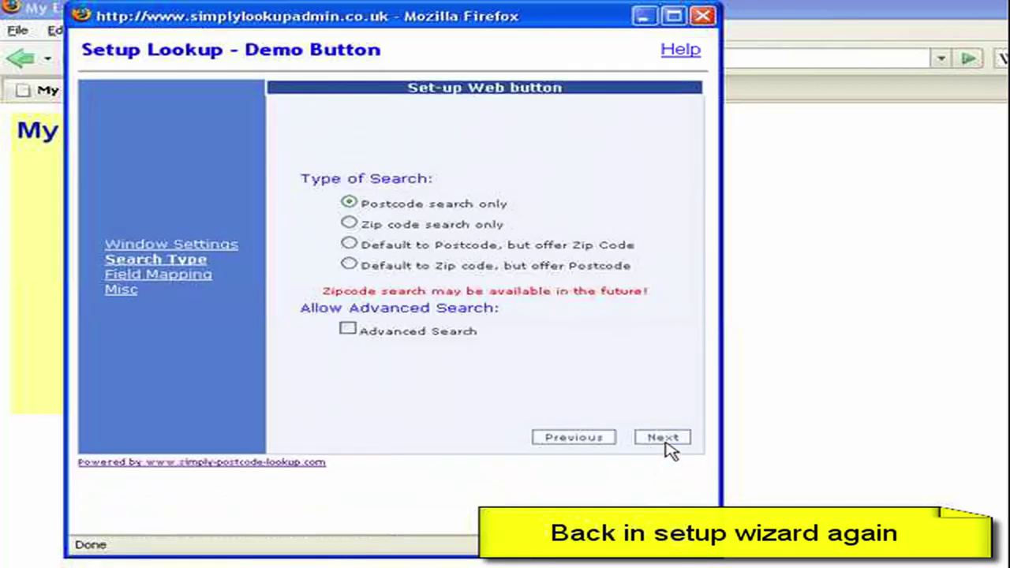
left_click(668, 439)
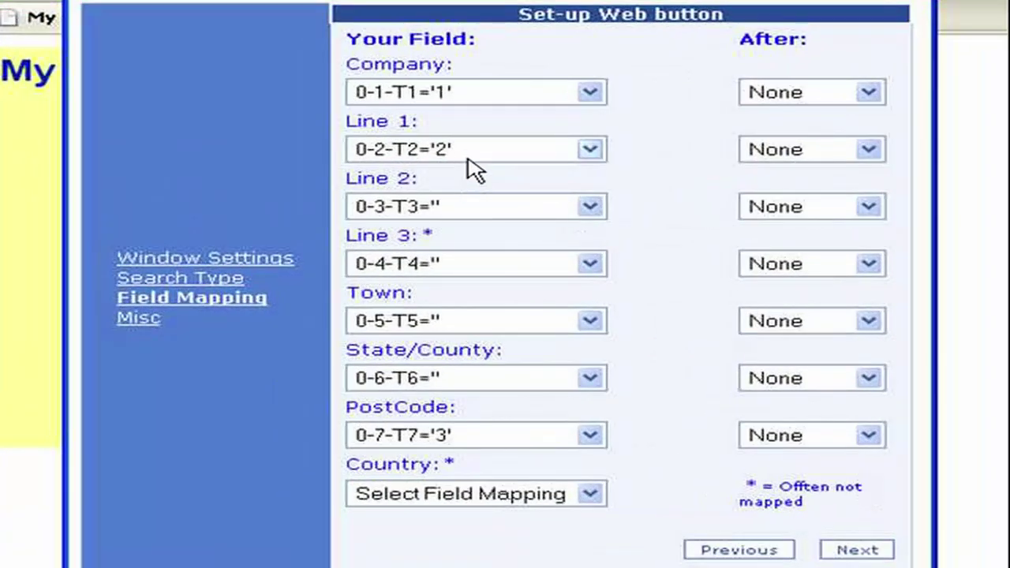
Map Line 2, Line 3, Town and State/County to the same 0-2-T2 field as Line 1.
left_click(591, 207)
left_click(458, 271)
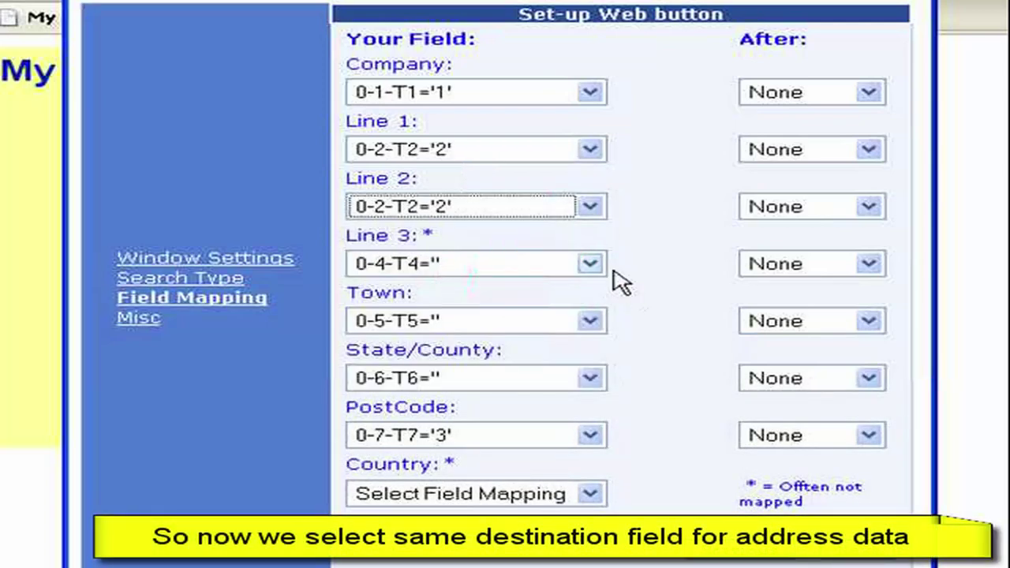
left_click(590, 264)
left_click(491, 329)
left_click(588, 321)
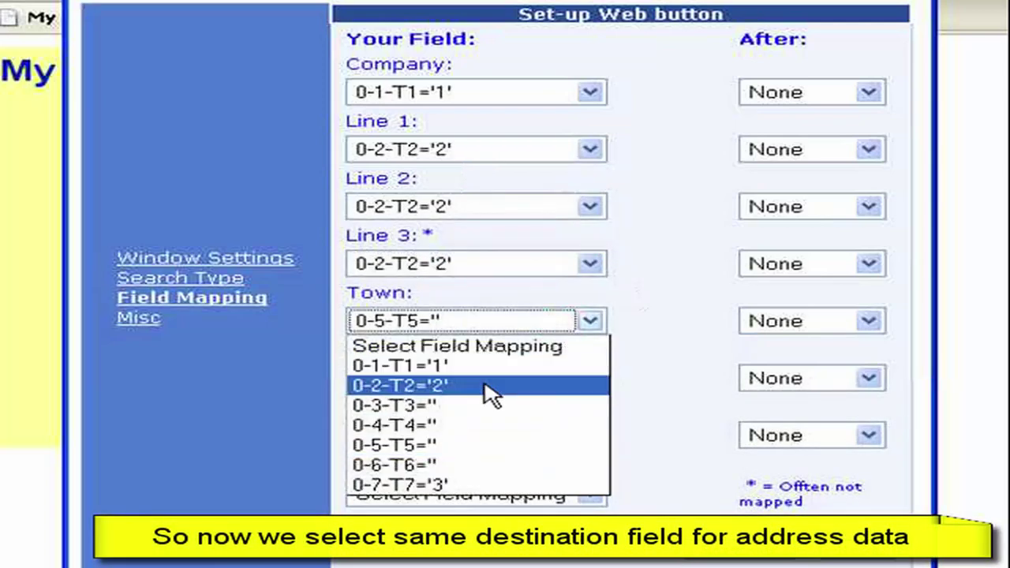
left_click(491, 386)
left_click(590, 379)
left_click(485, 442)
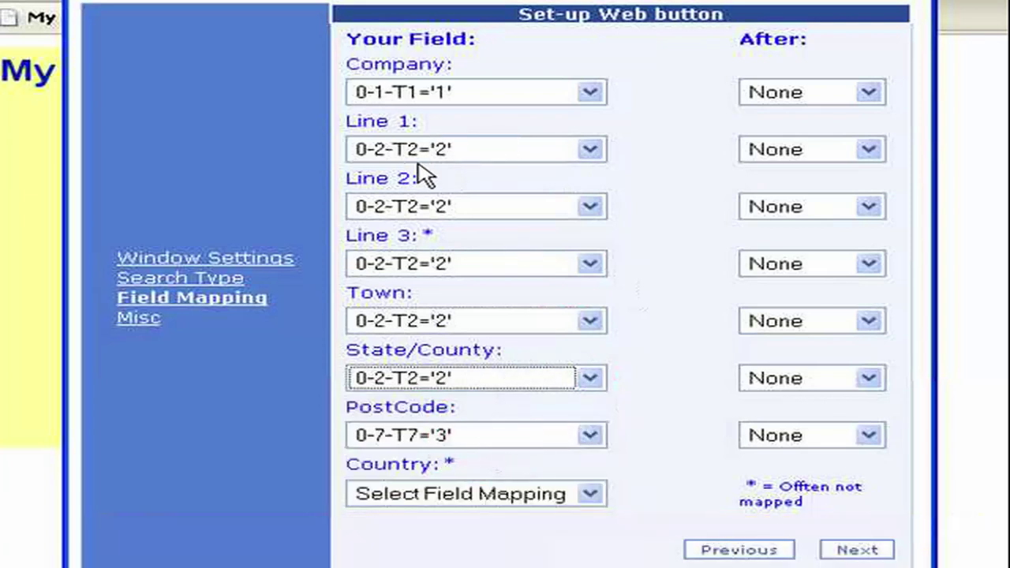
Put a comma separator after Line 1 through State/County, then finish and save the setup.
left_click(871, 150)
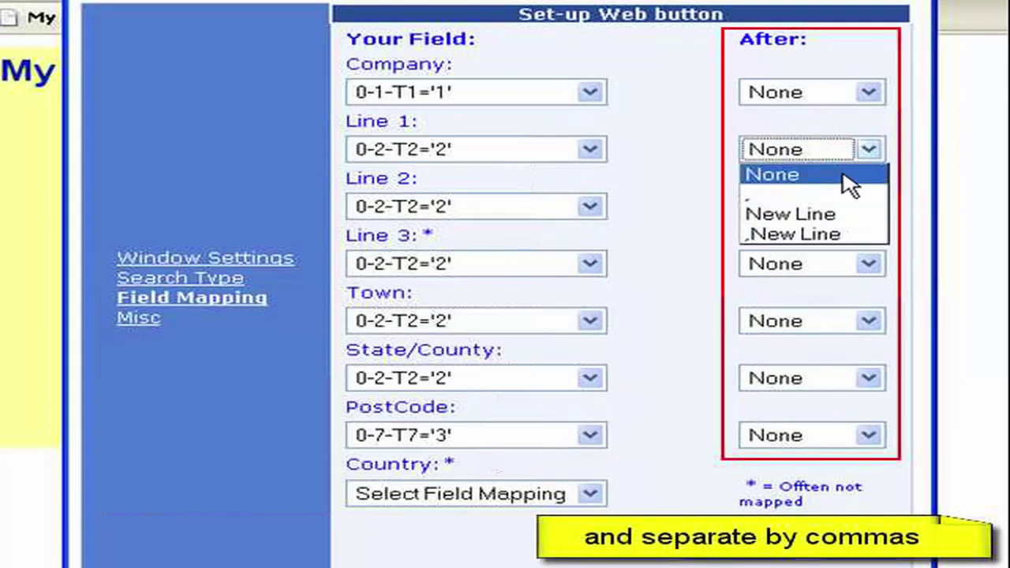
left_click(826, 196)
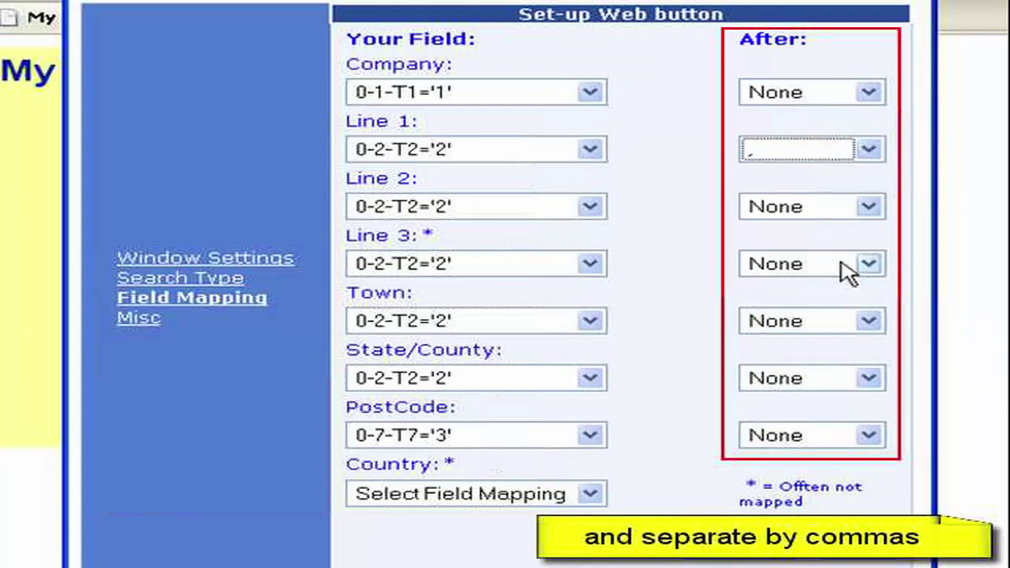
left_click_drag(868, 206, 809, 254)
left_click(809, 254)
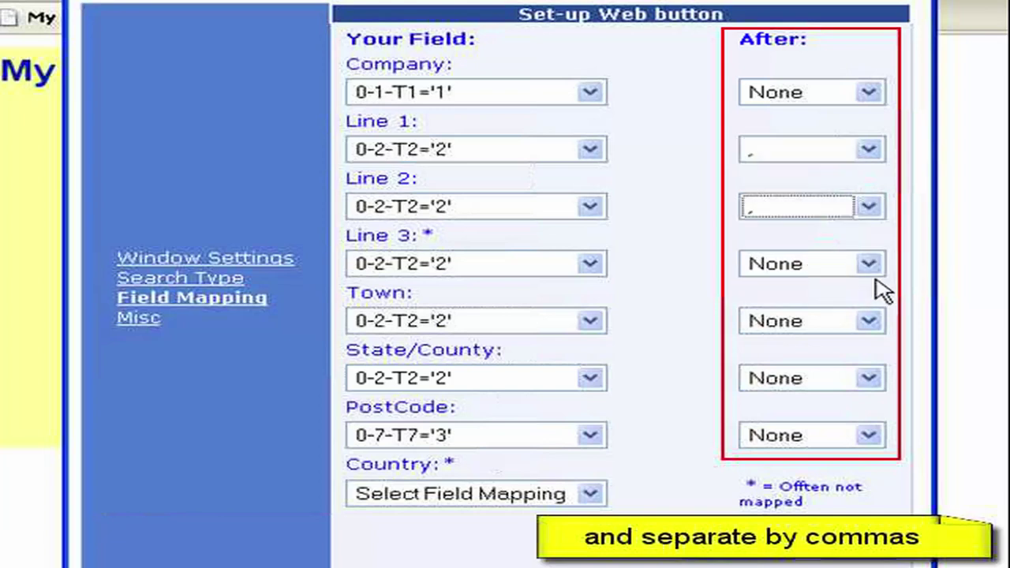
left_click(869, 263)
left_click(852, 311)
left_click_drag(868, 320, 835, 365)
left_click(835, 365)
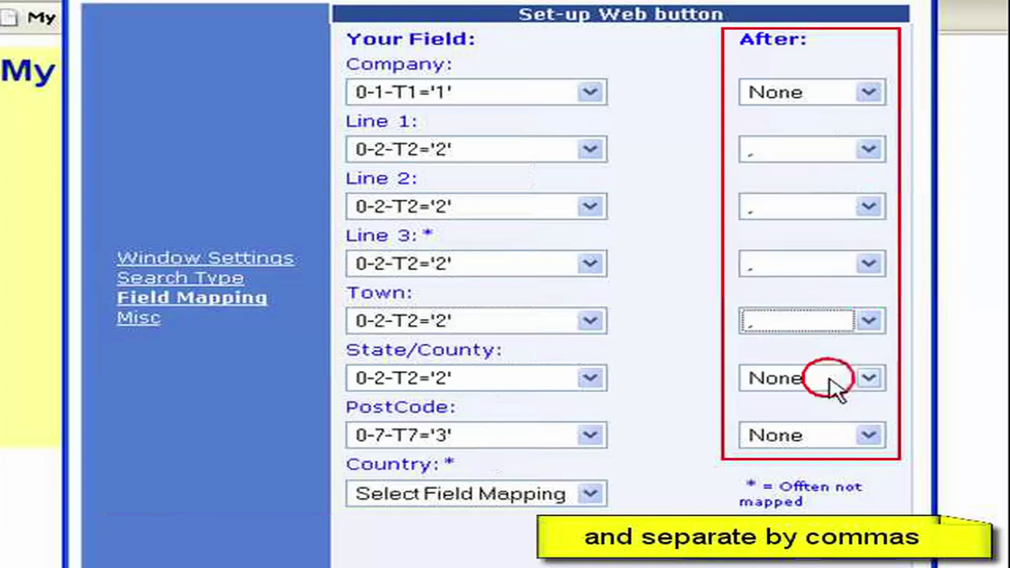
left_click(839, 378)
left_click(778, 423)
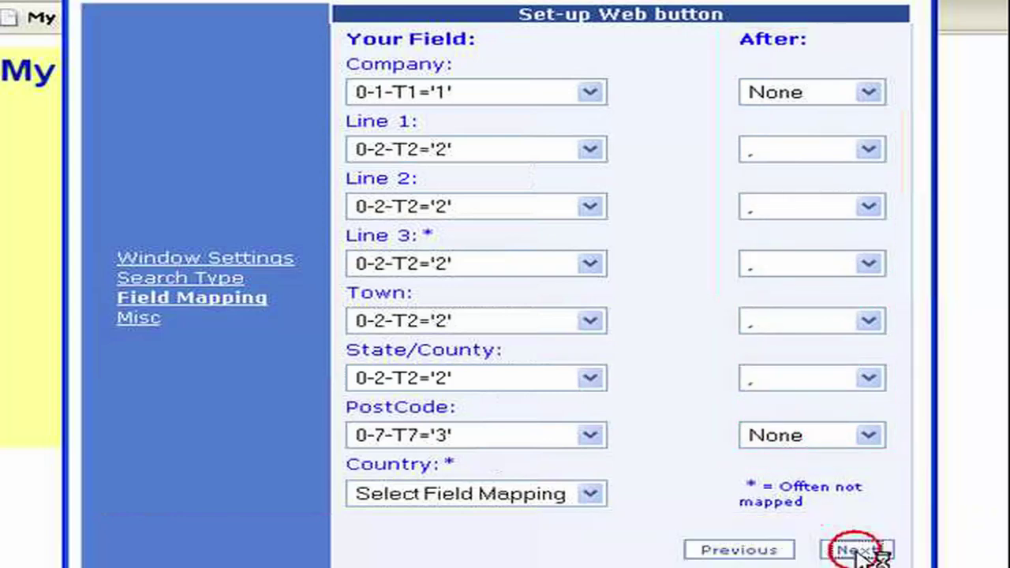
left_click(858, 547)
left_click(859, 479)
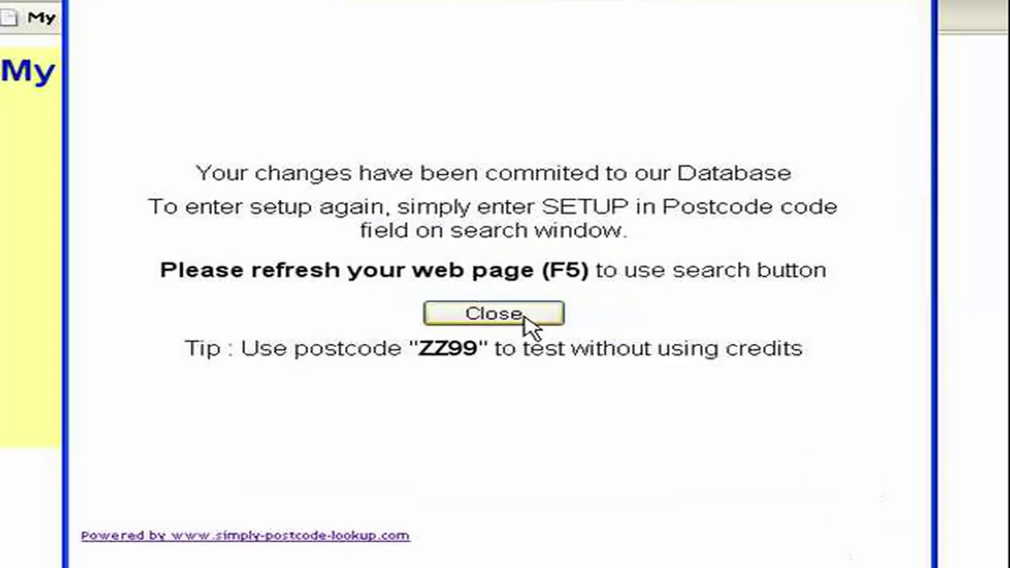
Reload and look up PE13 2XQ, filling Comtek Accounts Ltd's comma-separated address into Line1, then inspect it.
left_click(493, 315)
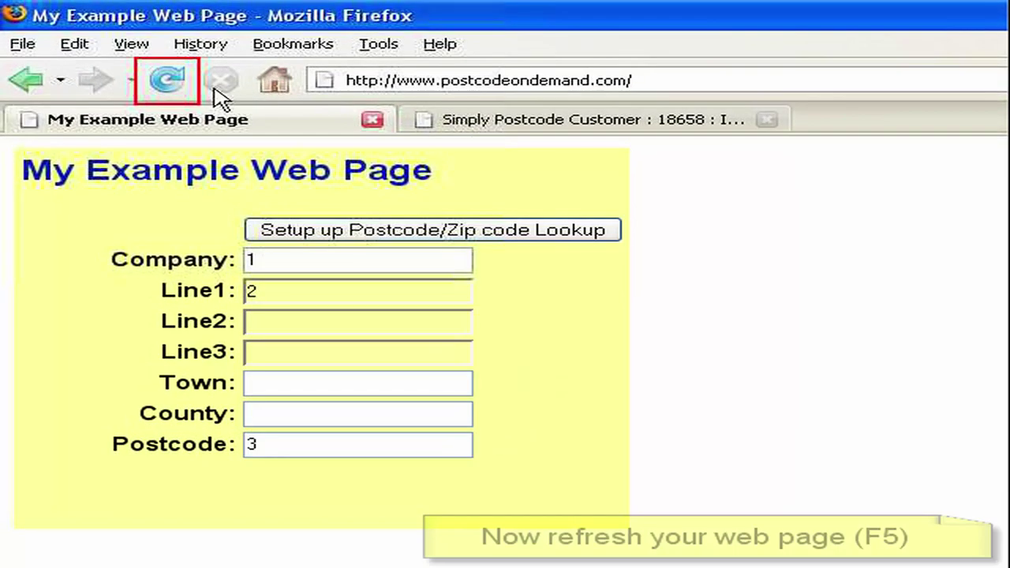
left_click(170, 81)
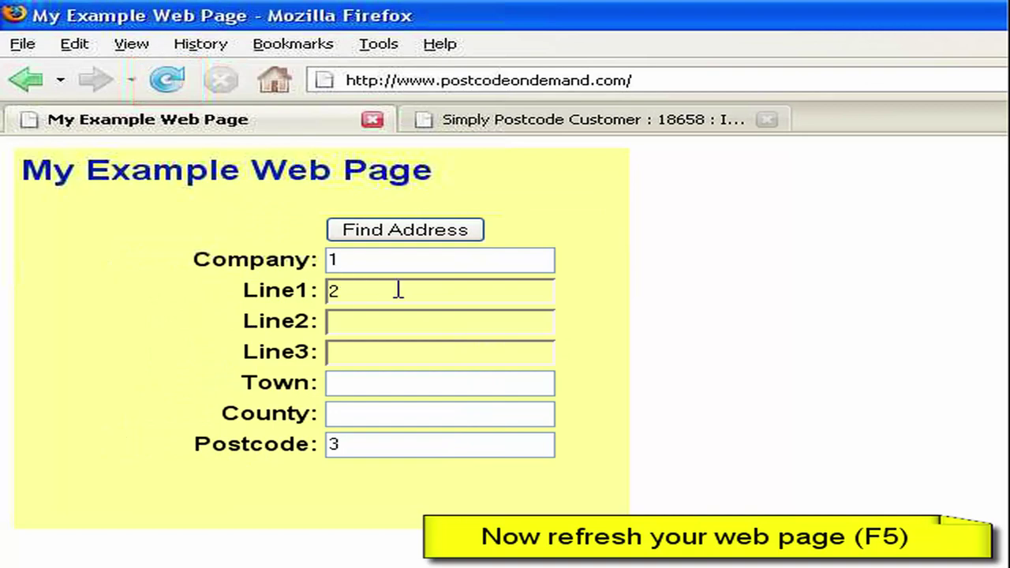
left_click(408, 230)
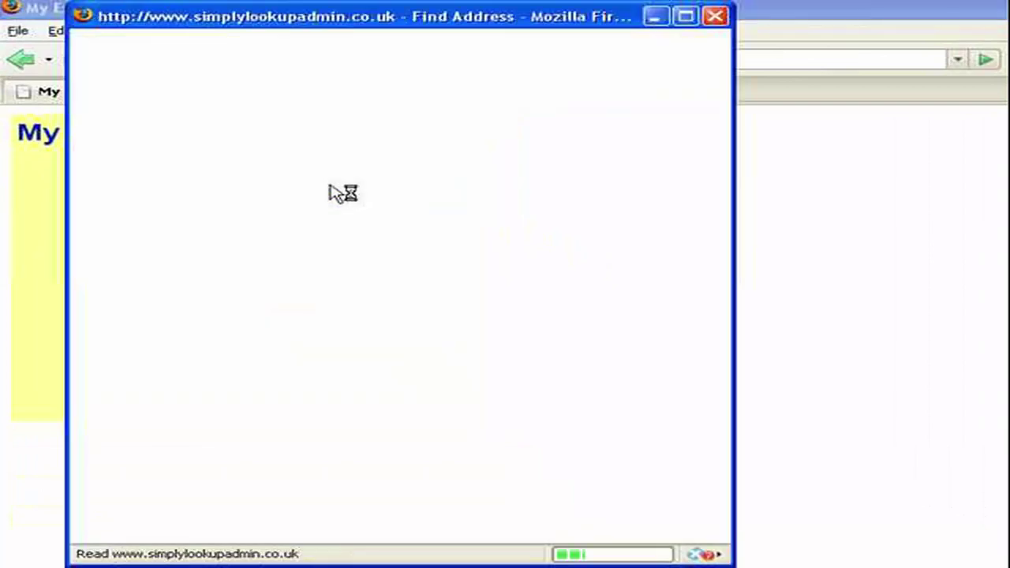
type("pe1")
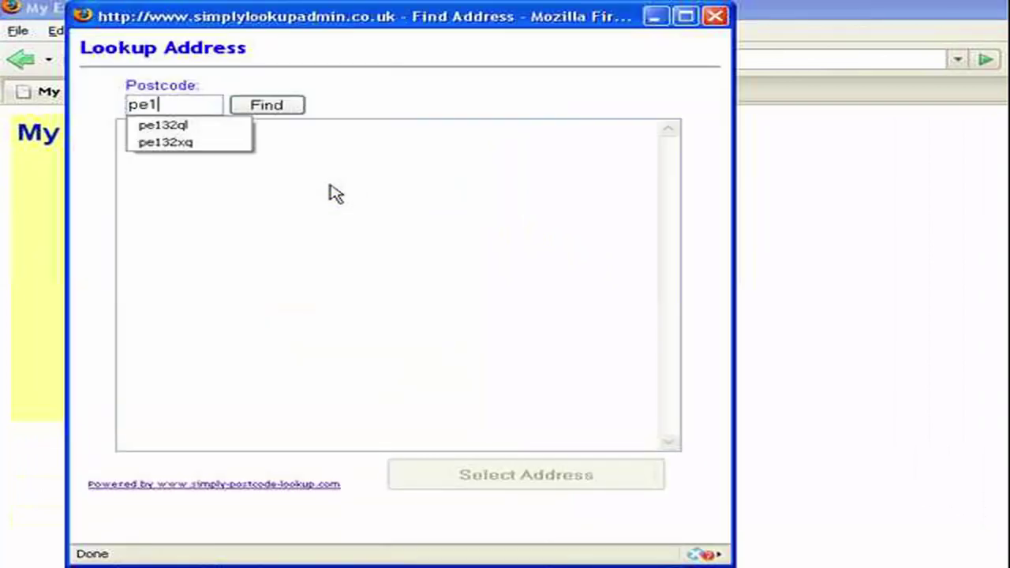
type("32xq")
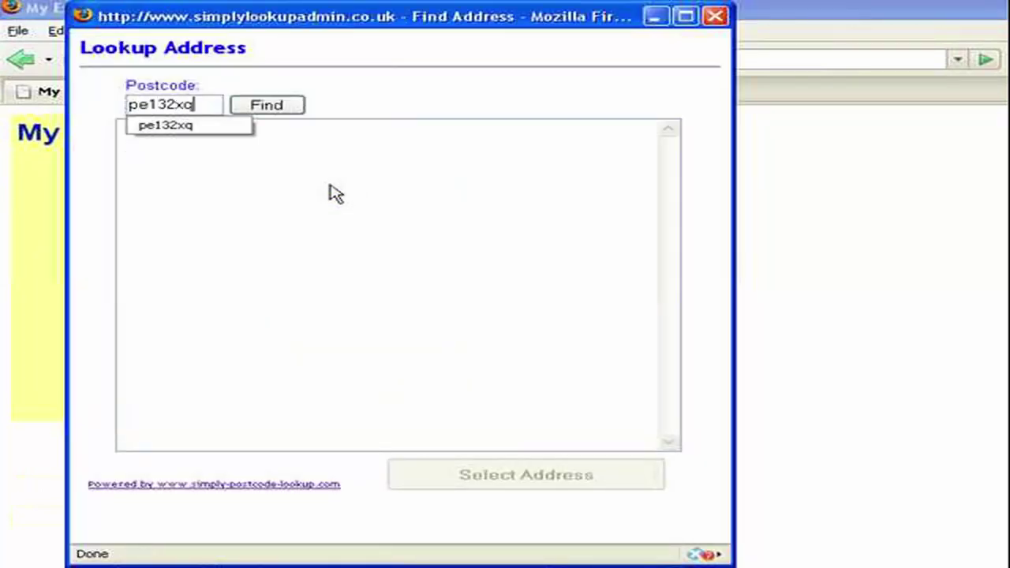
left_click(284, 106)
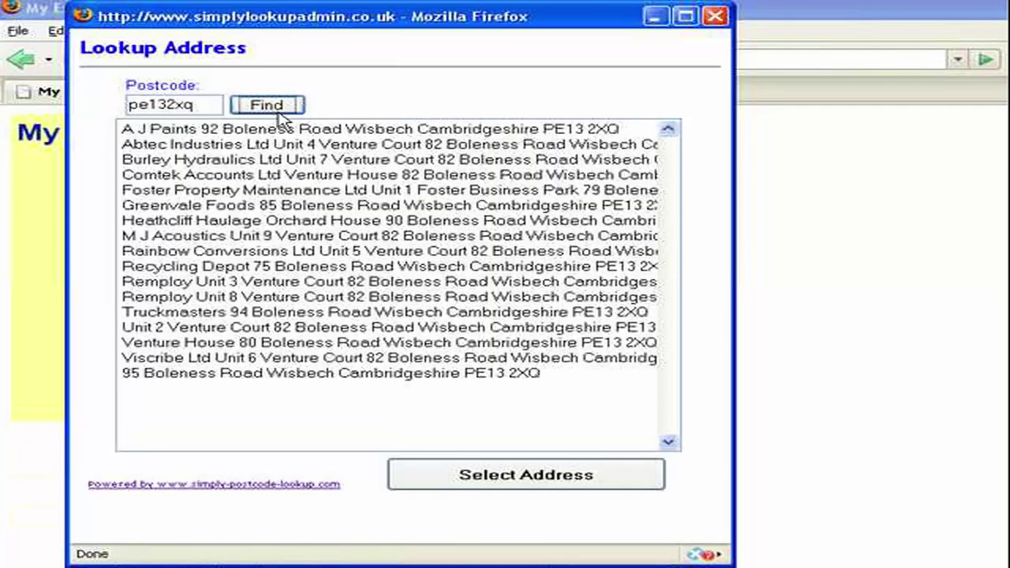
double_click(220, 175)
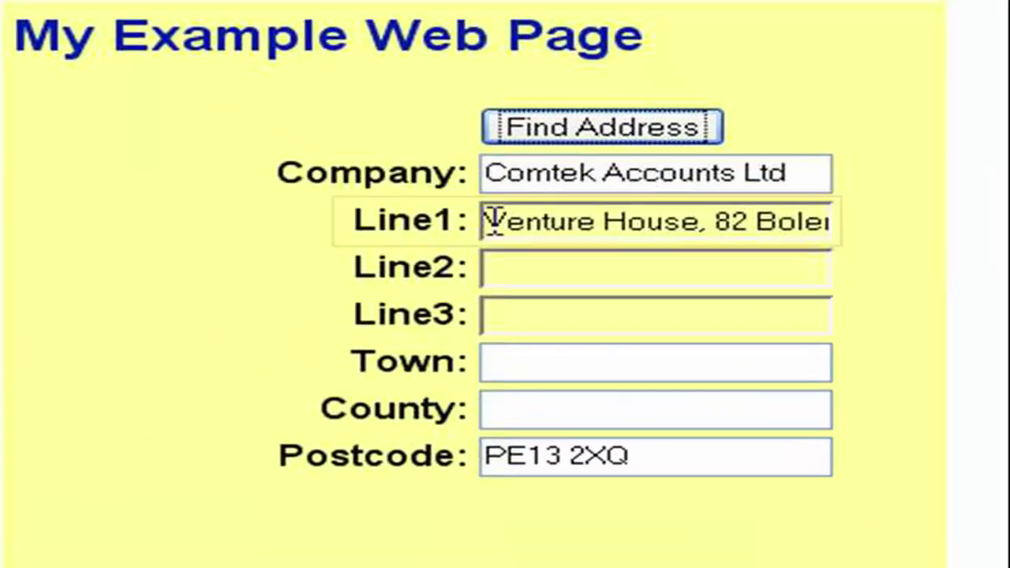
left_click(401, 223)
left_click_drag(424, 227, 518, 224)
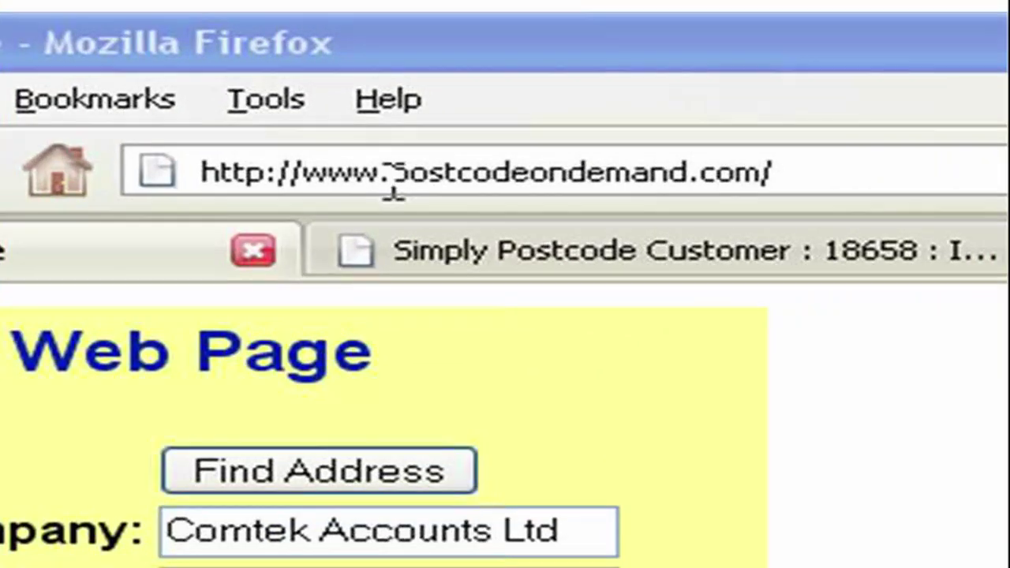
Select the 'postcodeondemand' part of the page's web address.
left_click(480, 102)
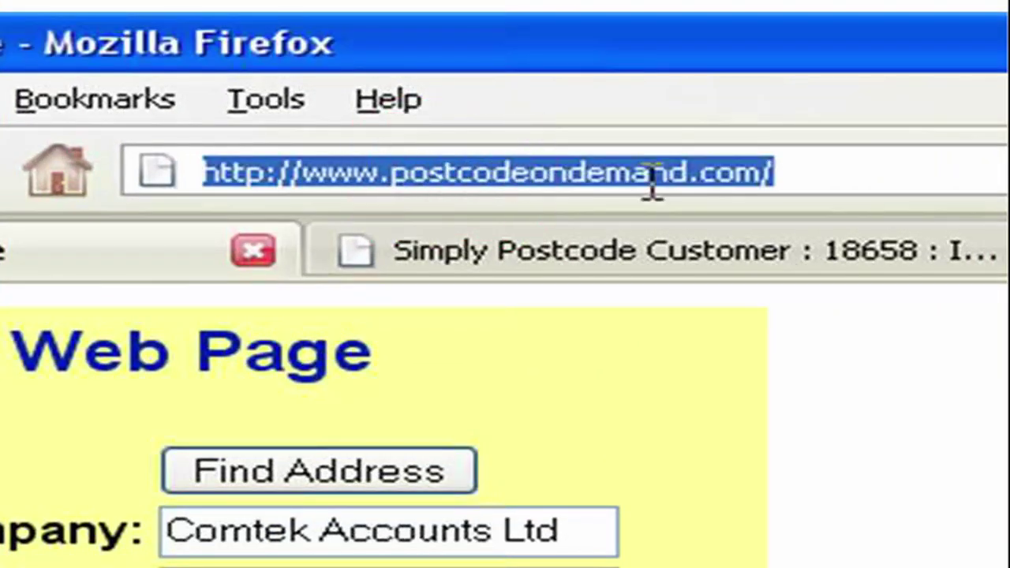
left_click(478, 183)
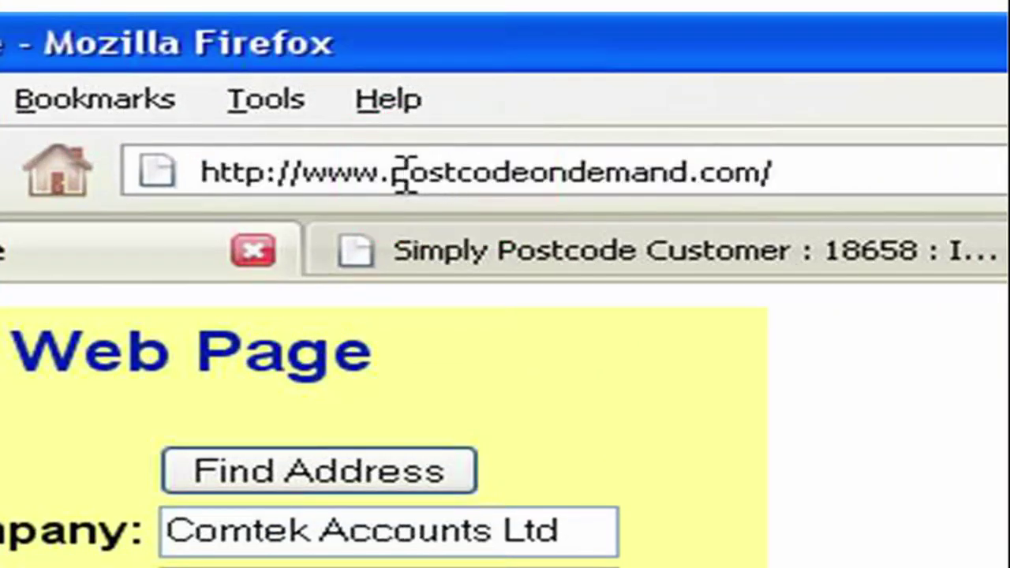
left_click_drag(395, 172, 693, 150)
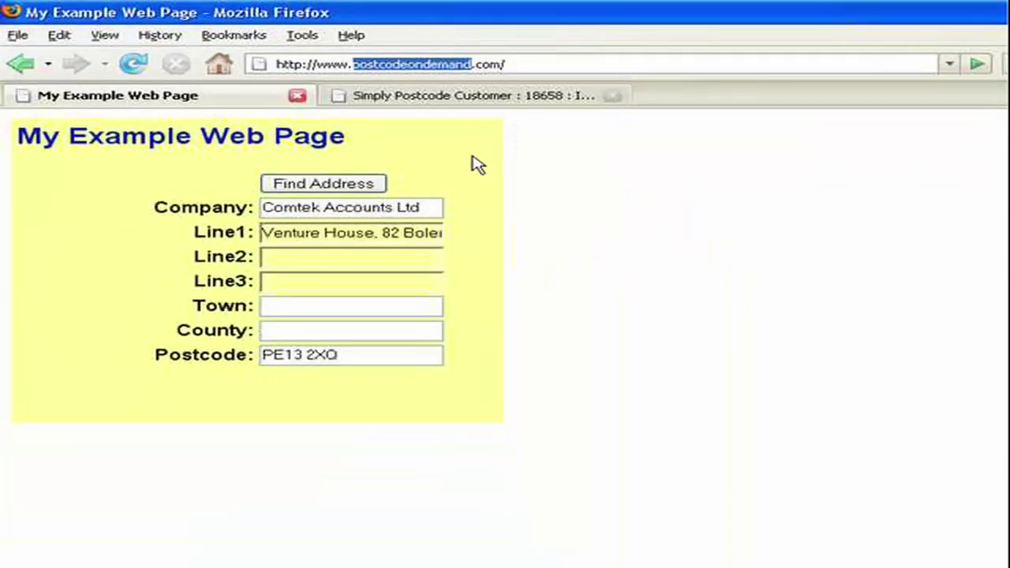
Enter 'setup' in Find Address, log in to reset the button set-up, and reload the page.
left_click(355, 187)
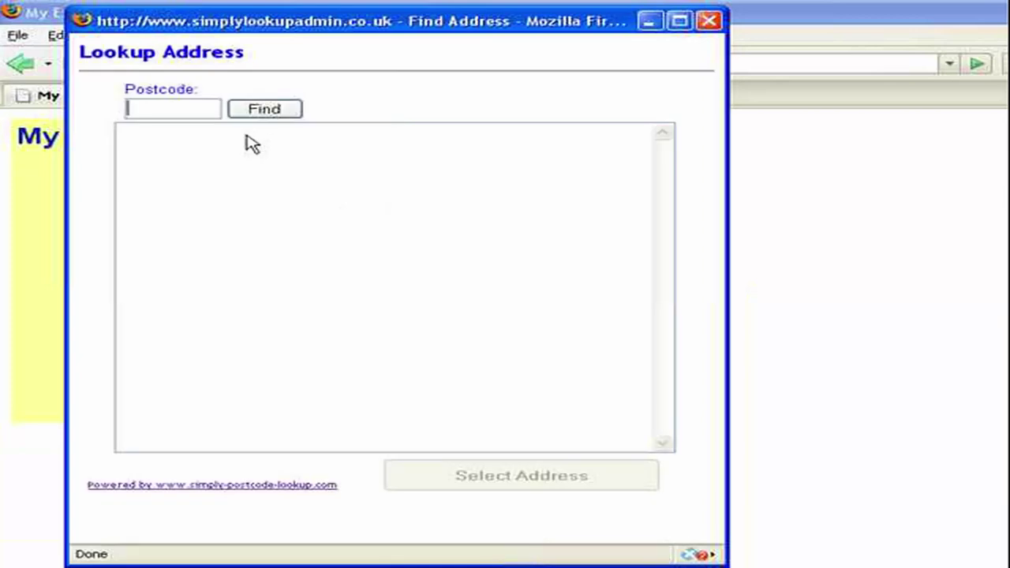
type("setup")
key("Return")
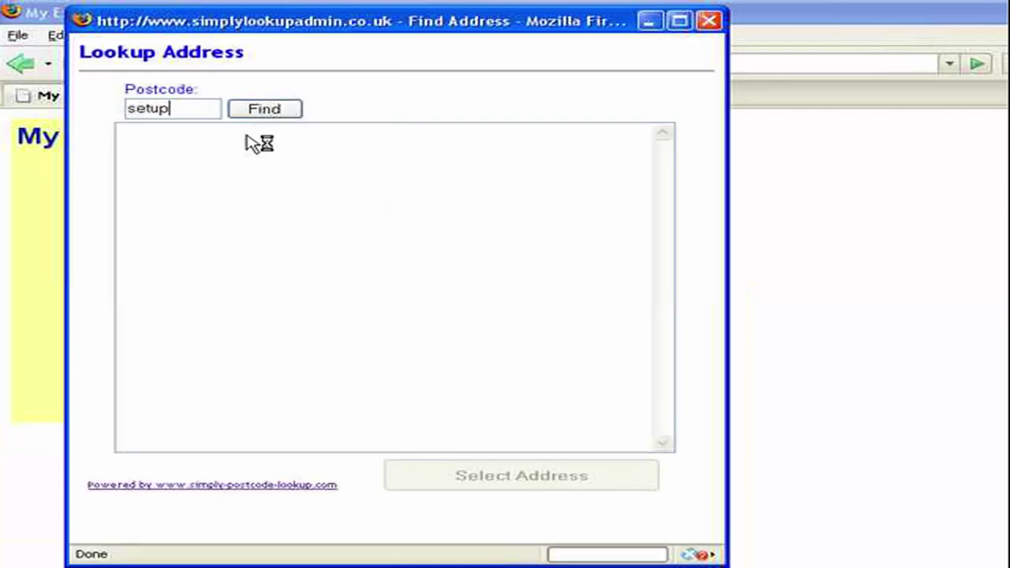
left_click(257, 107)
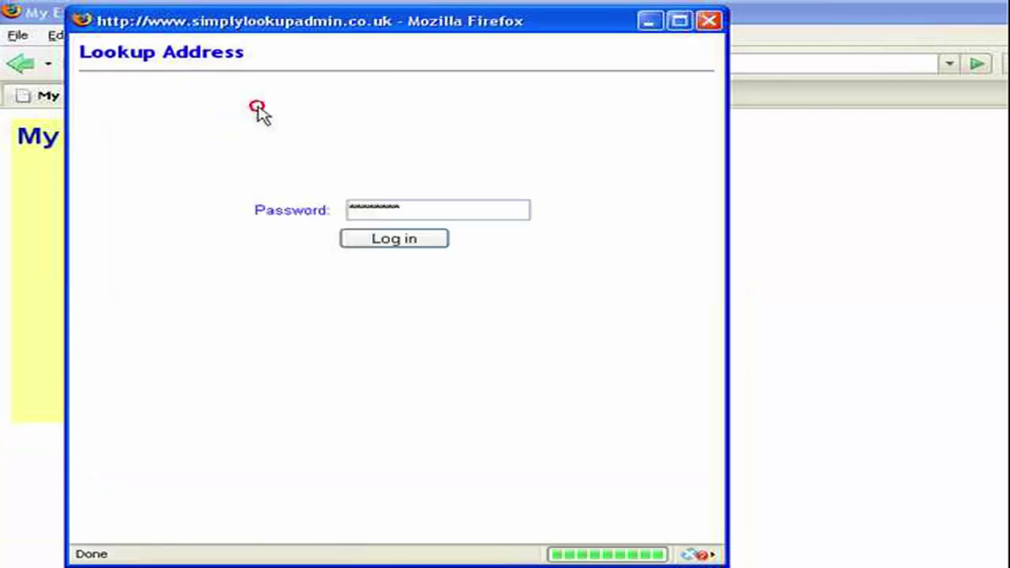
left_click(388, 240)
left_click(386, 332)
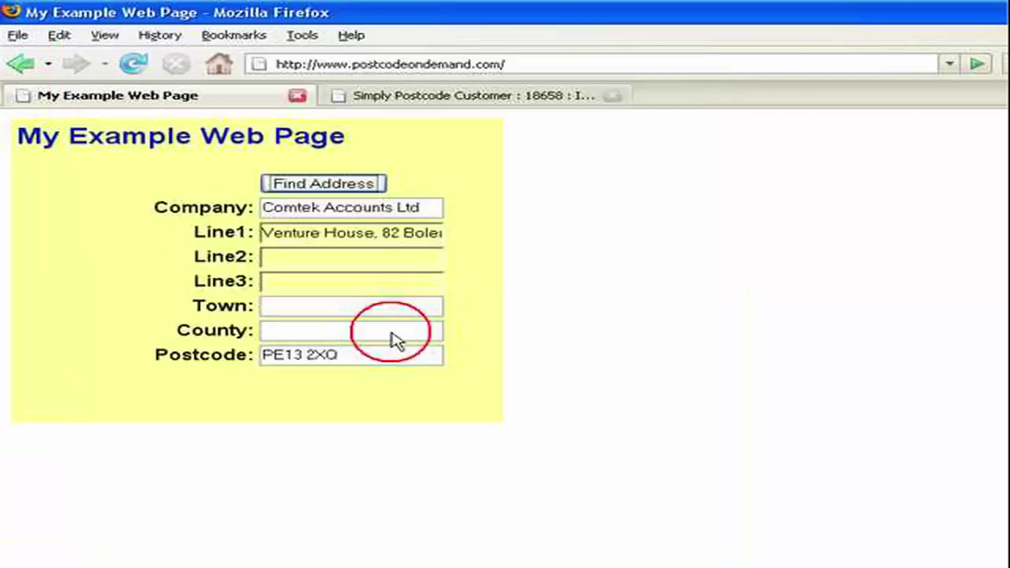
left_click(134, 63)
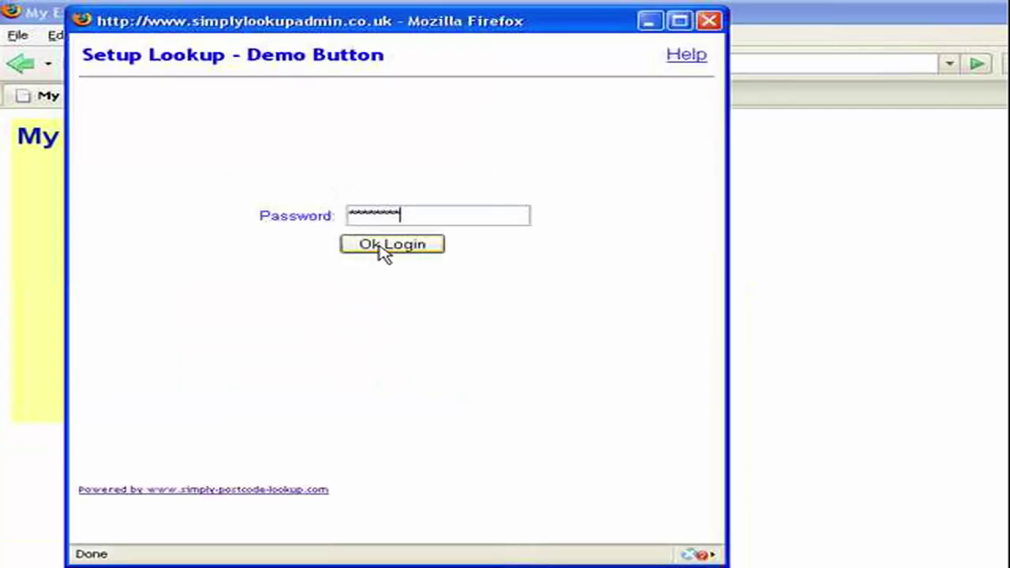
Log in to the Demo Button set-up and enter postcodeondemand as the Restrict to URL value.
left_click(379, 246)
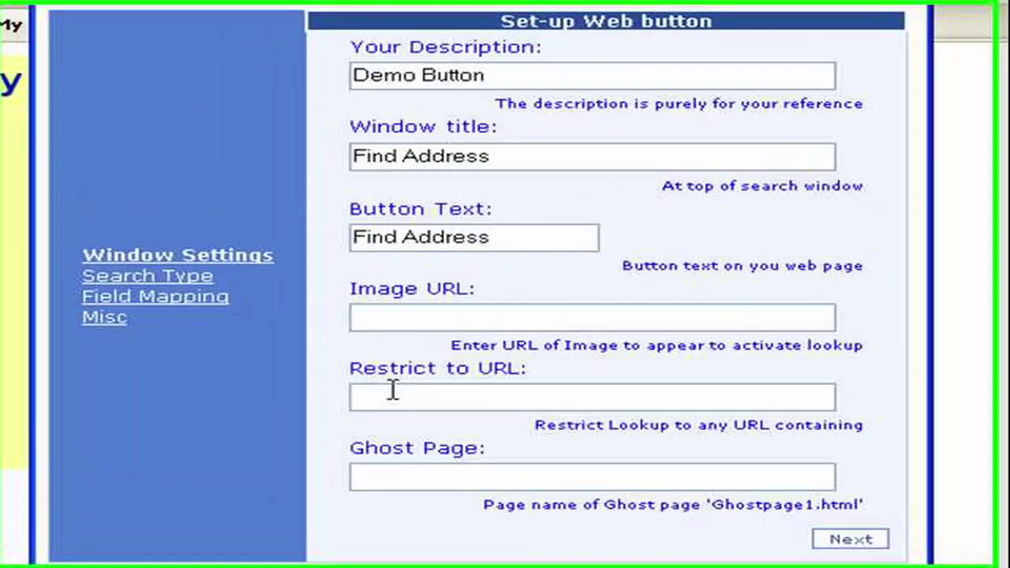
left_click(332, 368)
type("postcodeondemand.com/")
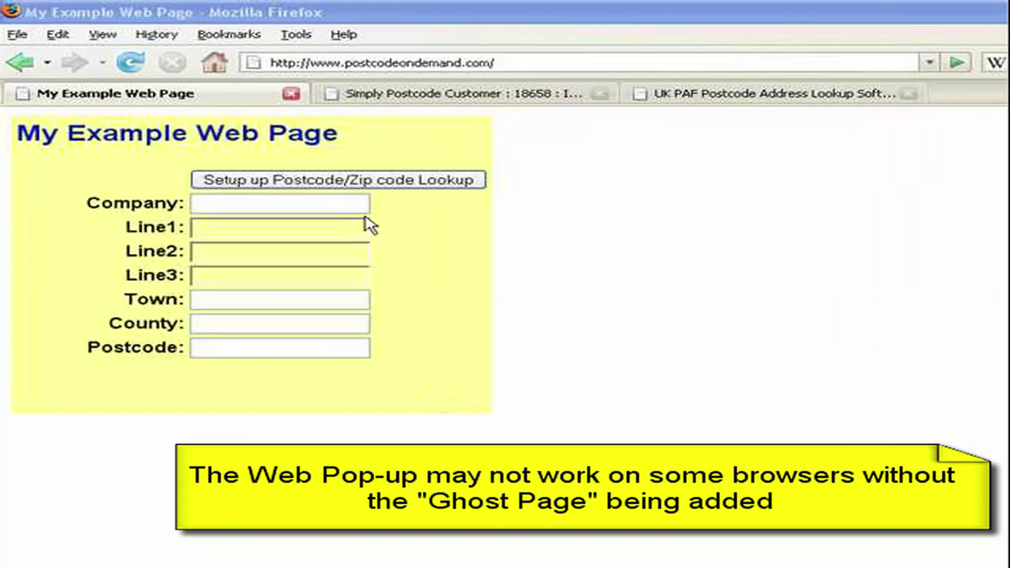
Reopen the button set-up and paste Ghostpage1.html from the hint text into the Ghost Page field.
left_click(404, 181)
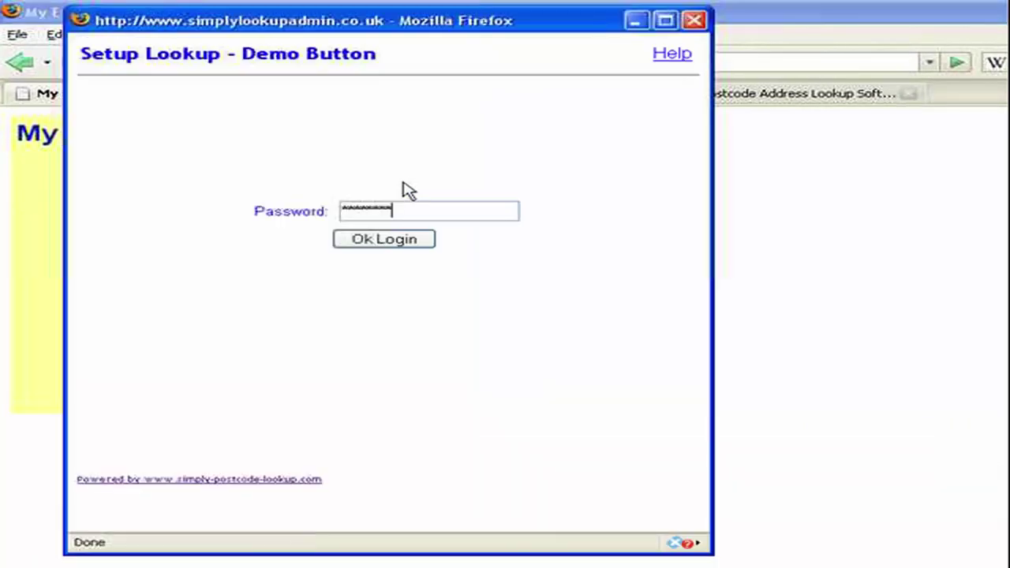
left_click(389, 245)
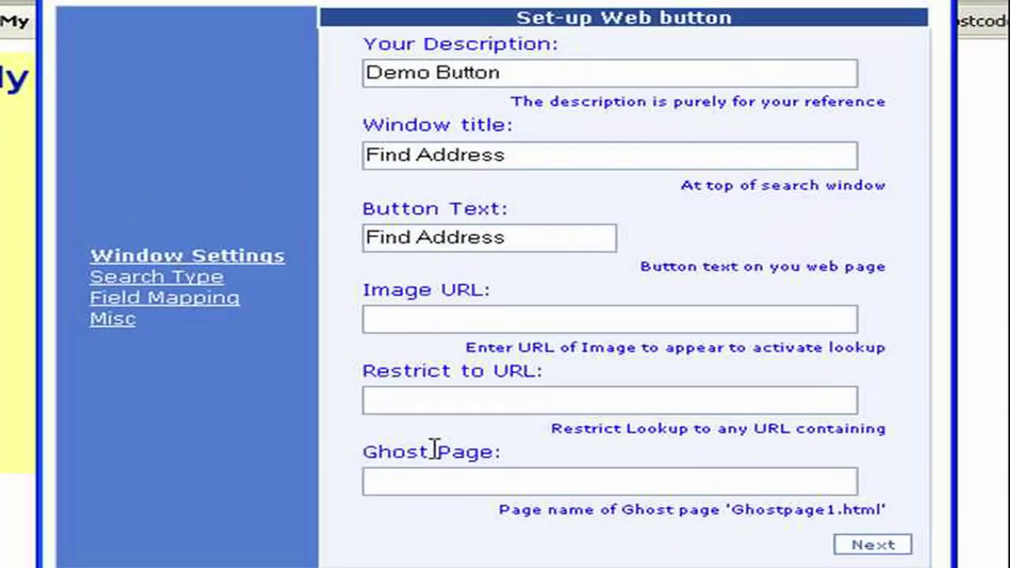
left_click(421, 478)
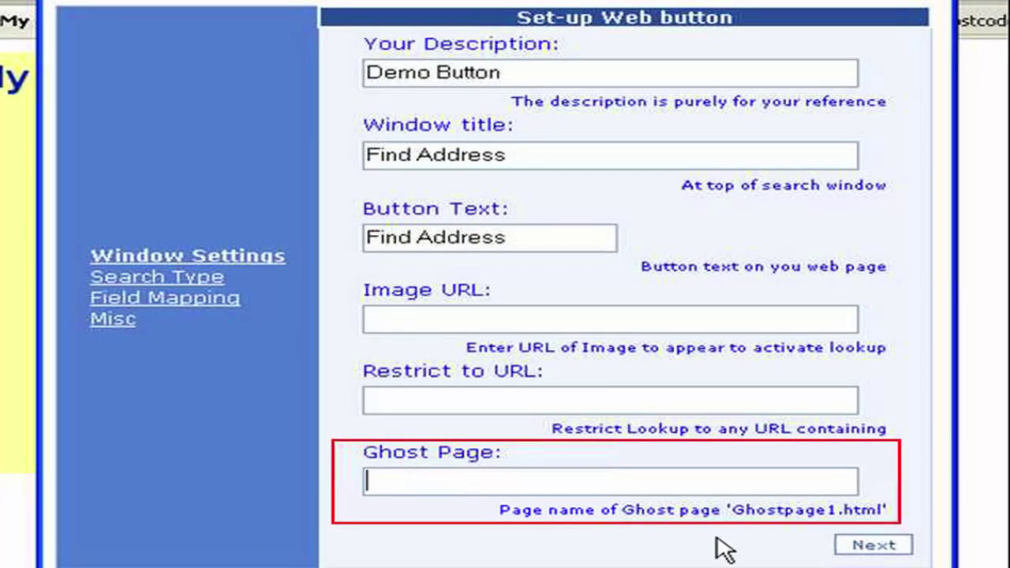
left_click_drag(731, 510, 881, 511)
key("ctrl+c")
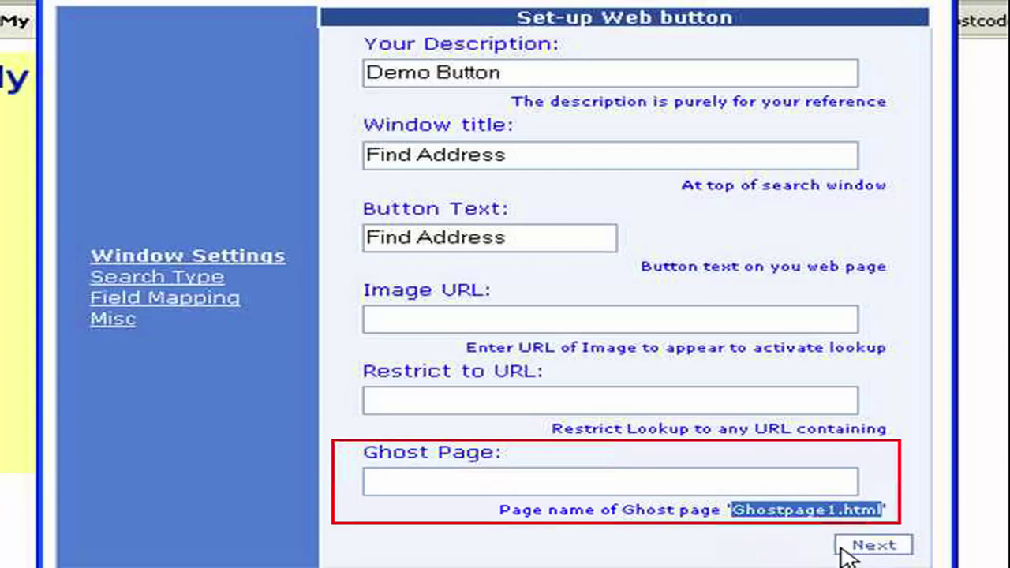
left_click(534, 481)
key("ctrl+v")
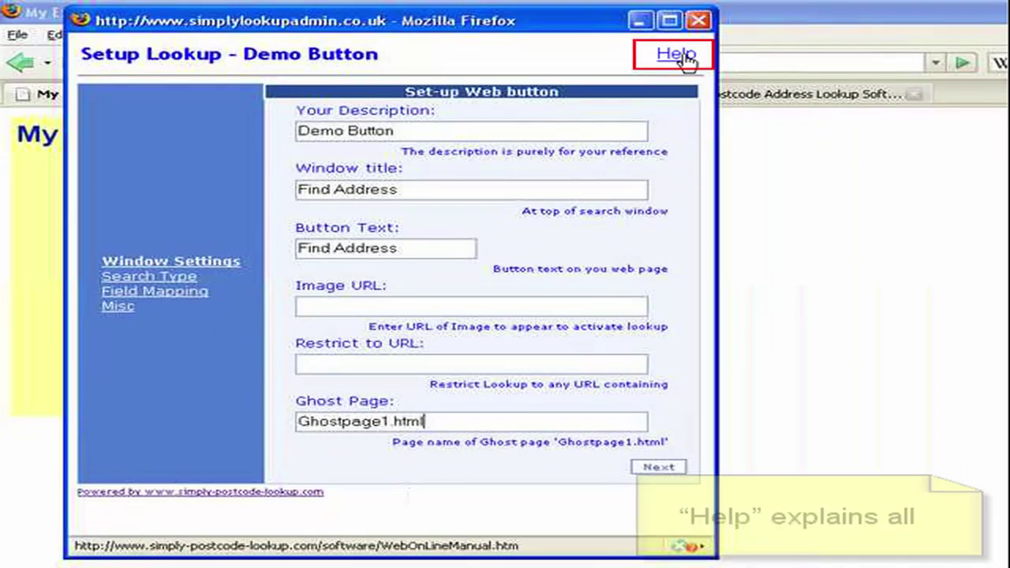
Open the online manual's ghost page section and select the two script lines of the sample HTML.
left_click(678, 55)
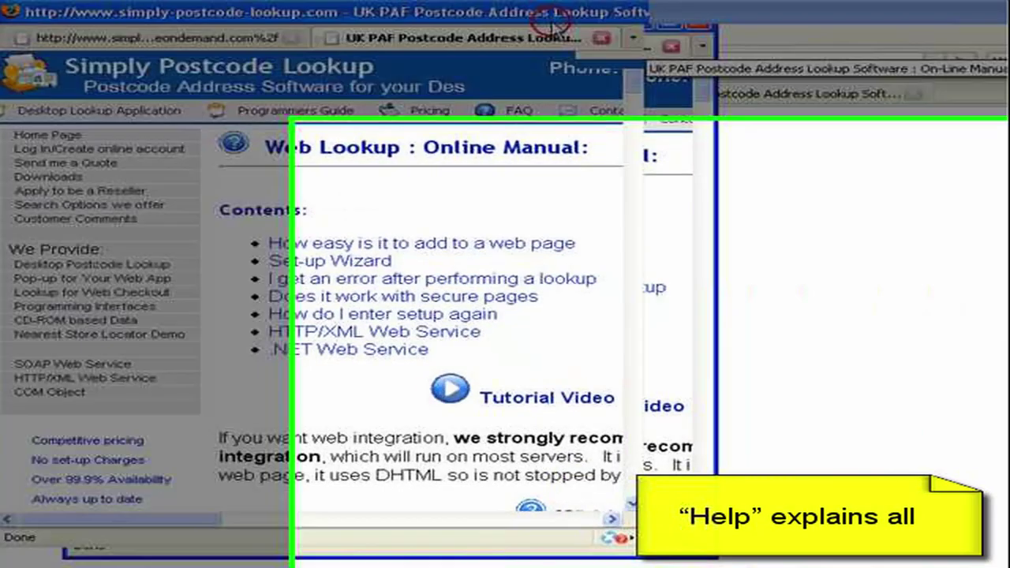
mouse_move(320, 117)
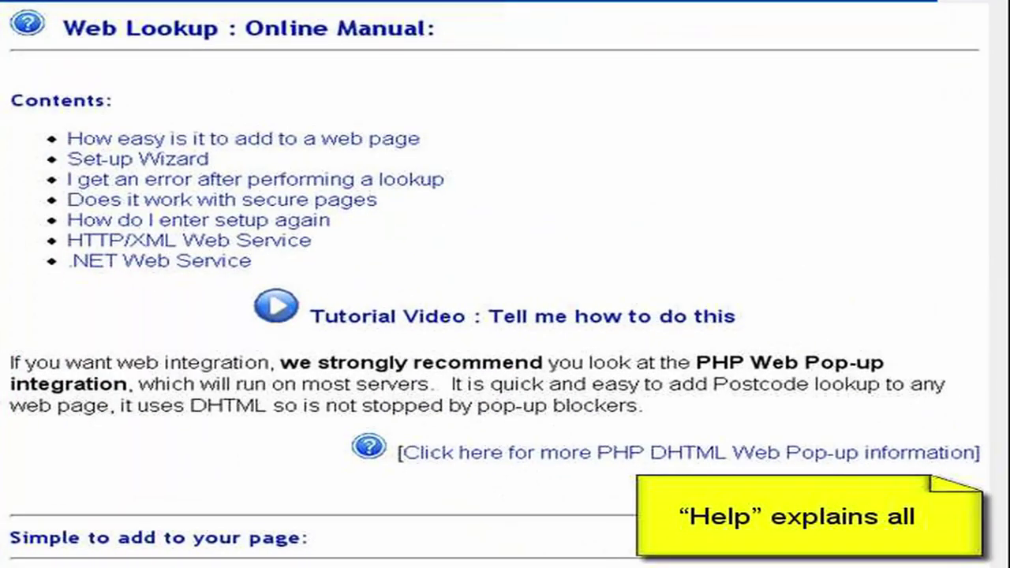
scroll(505, 284, "down", 15)
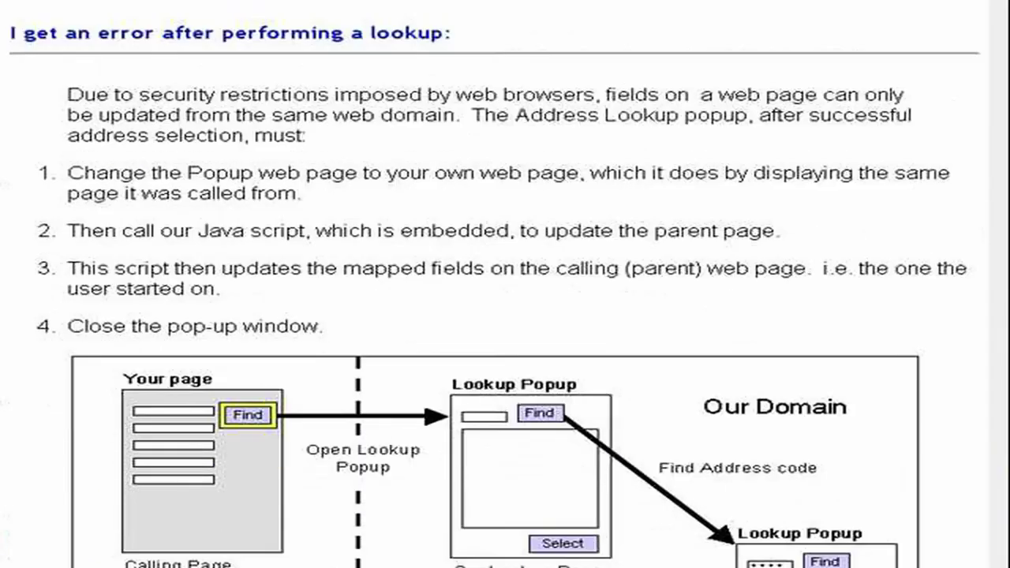
scroll(505, 285, "down", 1)
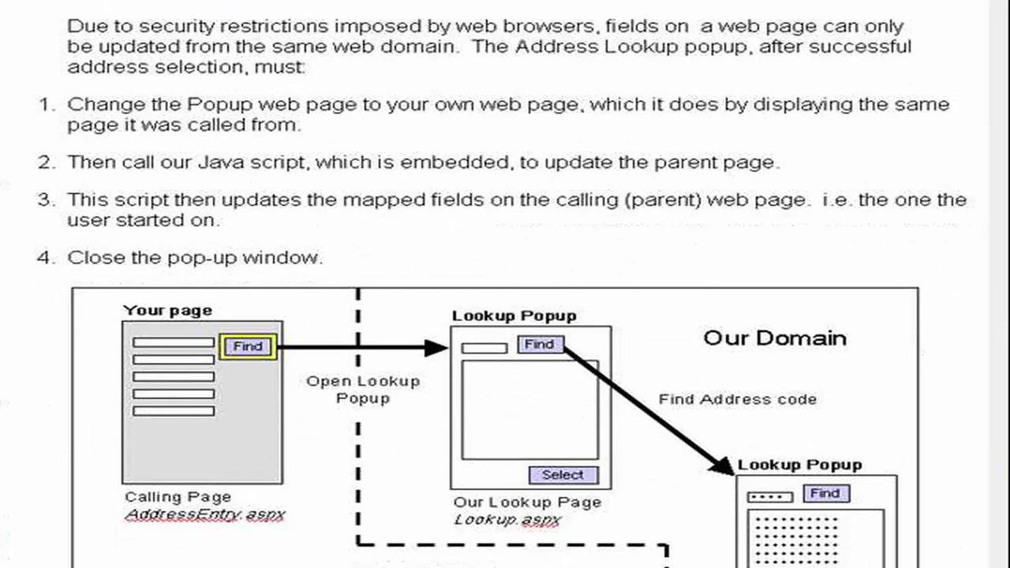
scroll(505, 284, "down", 8)
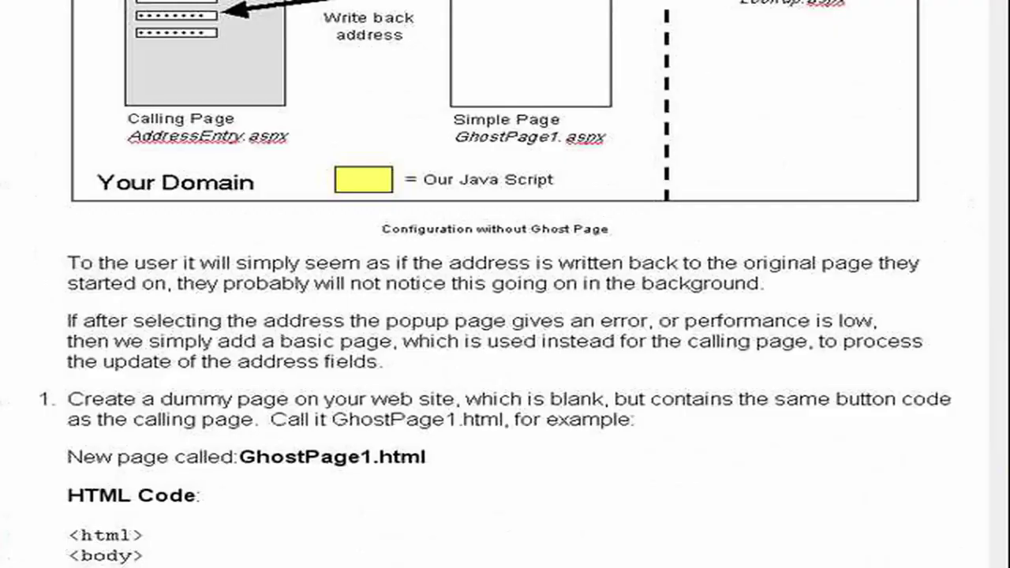
scroll(505, 284, "down", 10)
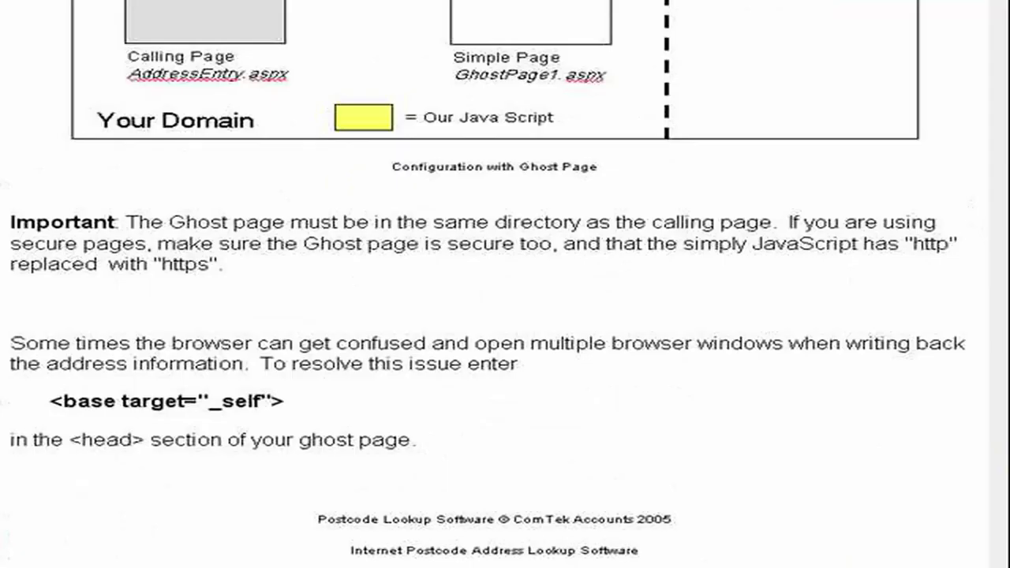
scroll(505, 284, "up", 13)
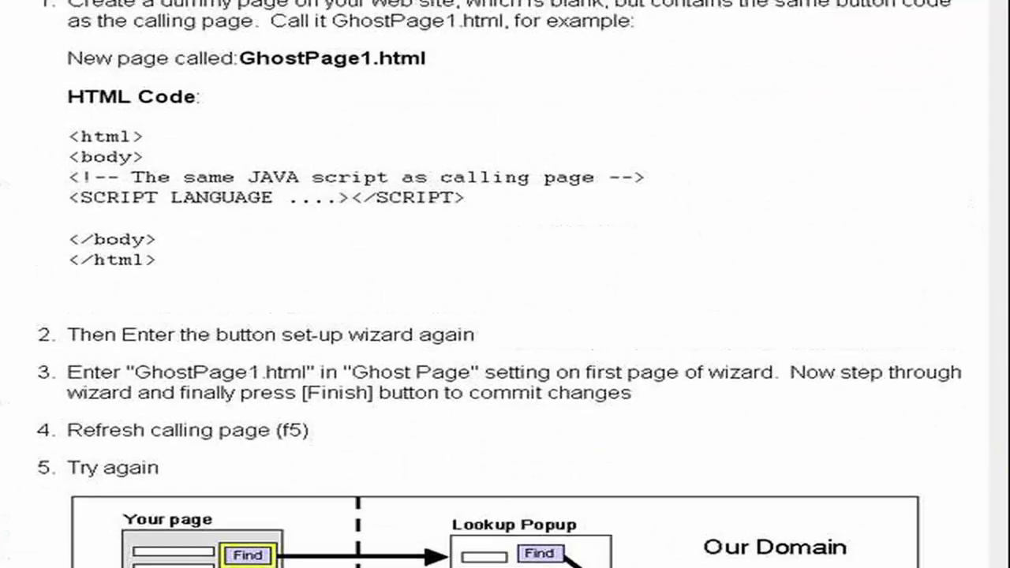
scroll(505, 284, "up", 2)
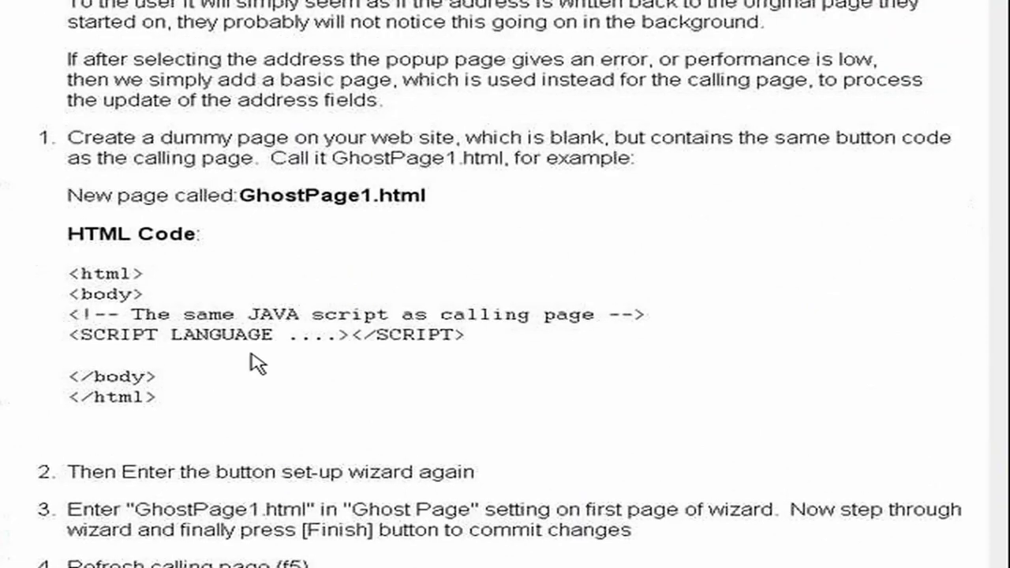
left_click_drag(470, 338, 70, 315)
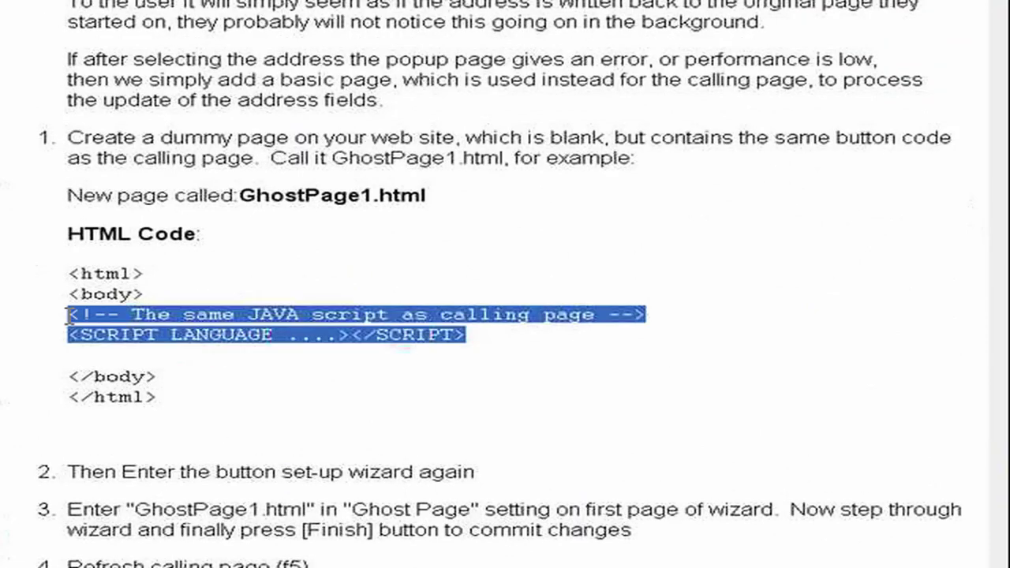